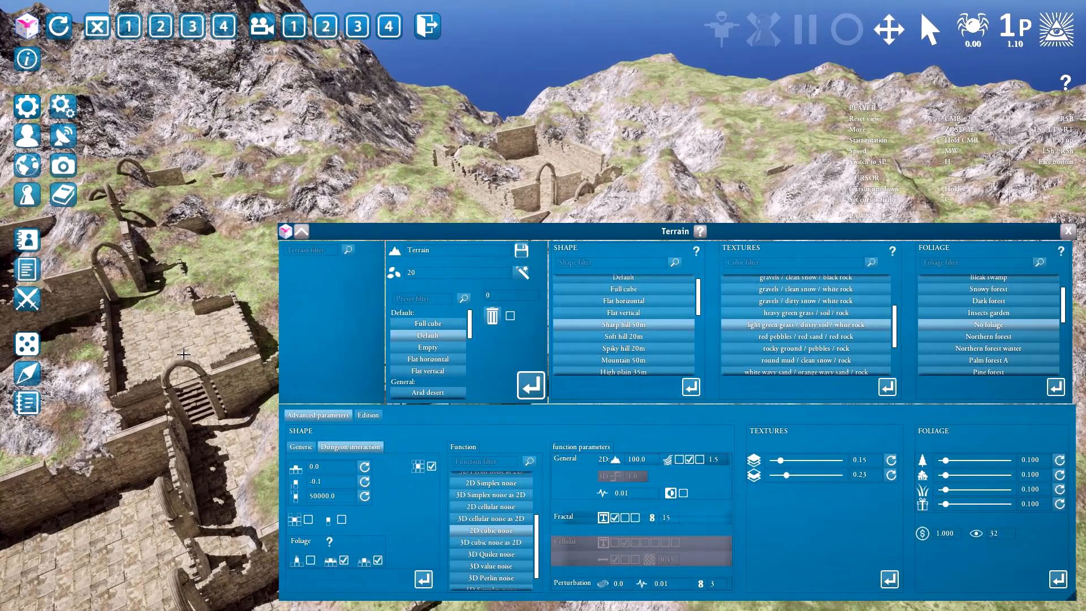
# Step: Apply all terrain changes with the dungeon carving option off and view how the terrain covers the dungeon
pyautogui.click(531, 386)
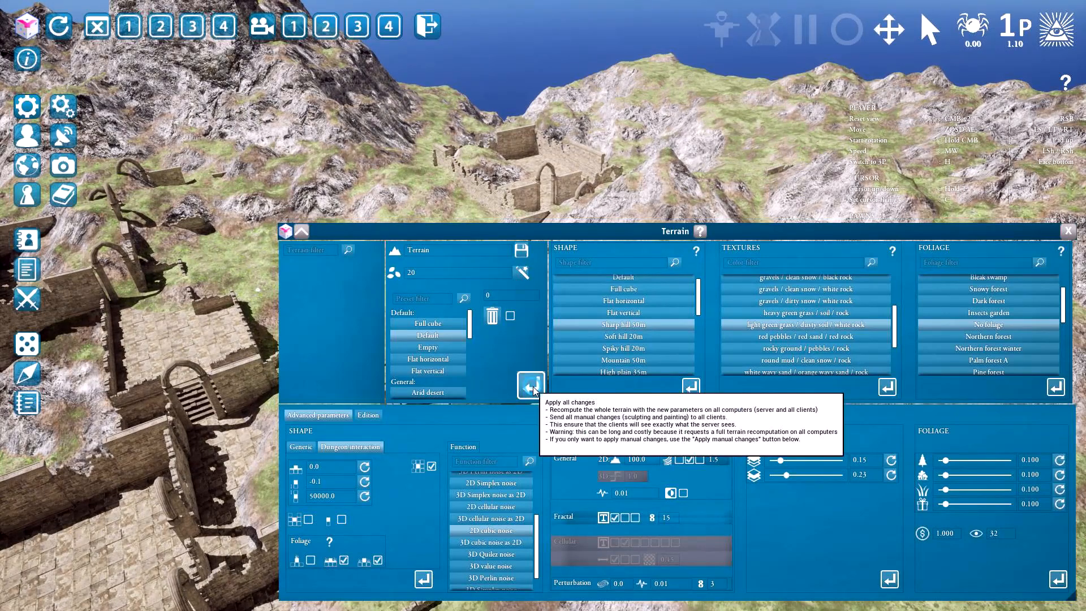
pyautogui.press('space')
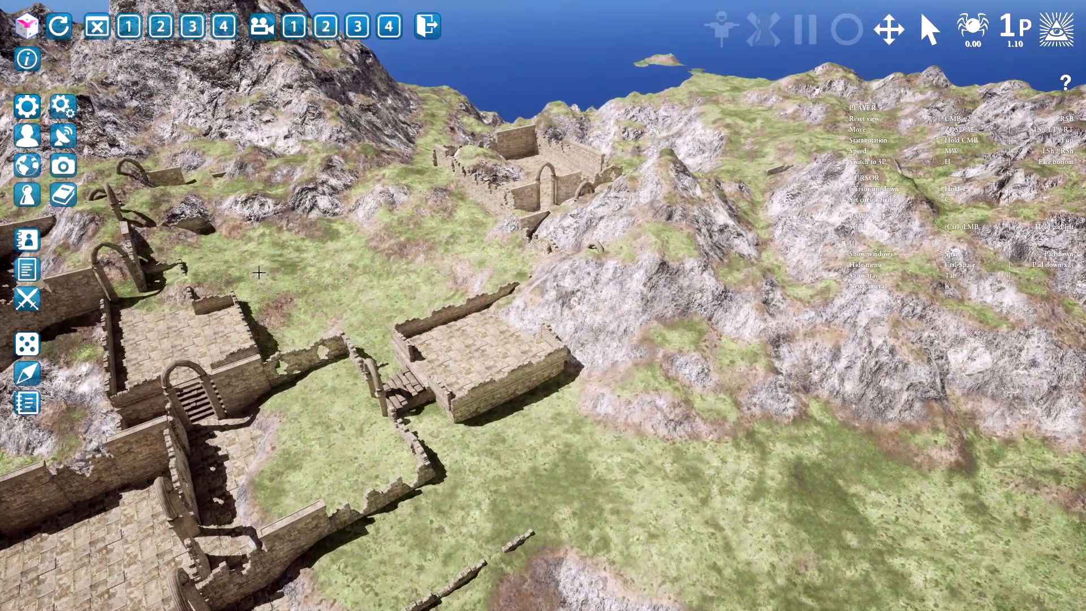
pyautogui.press('space')
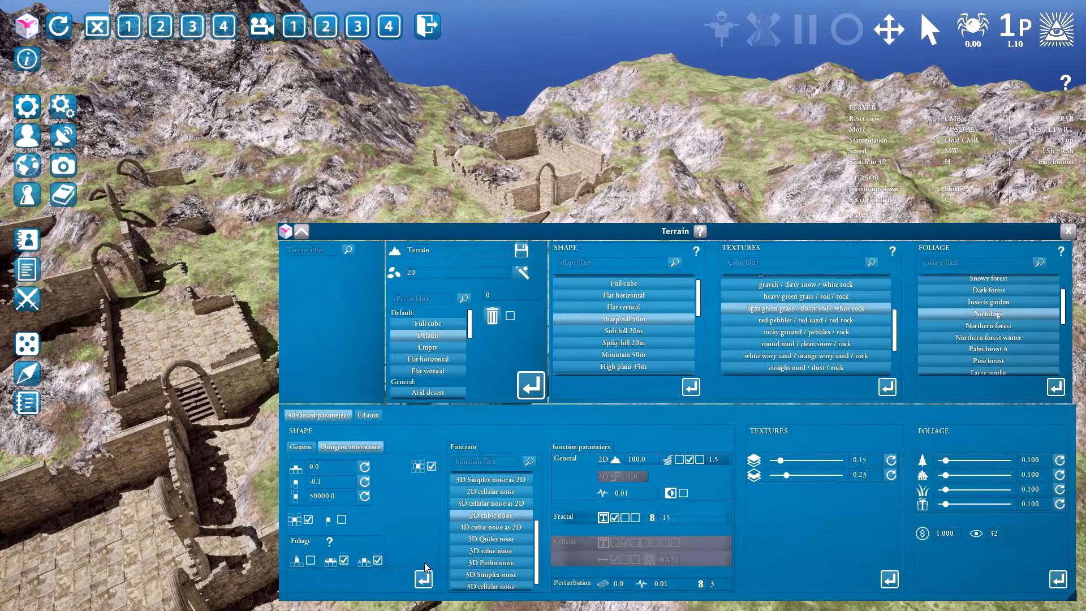
# Step: Turn the dungeon carving option on in the dungeon interaction settings, apply it and inspect the dungeon from several angles
pyautogui.click(423, 580)
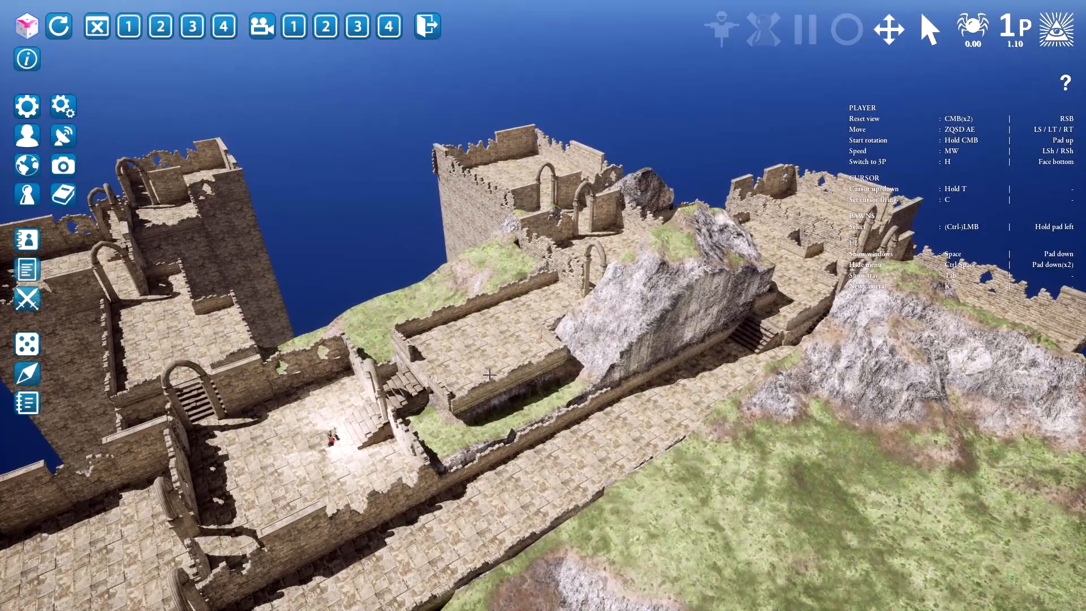
pyautogui.moveTo(485, 409); pyautogui.dragTo(593, 383, button='middle')
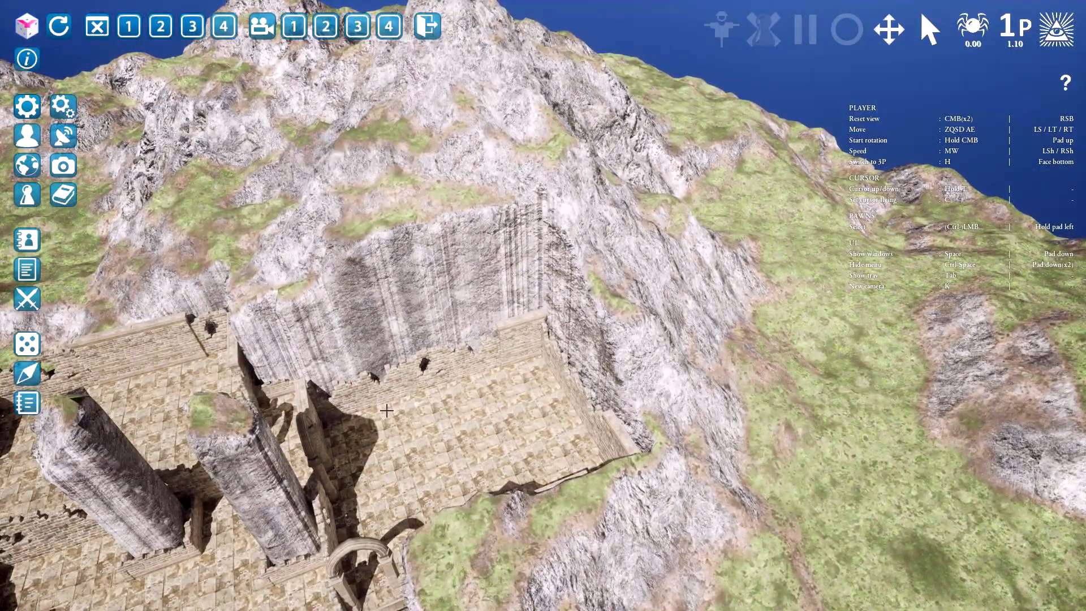
pyautogui.moveTo(535, 324); pyautogui.dragTo(453, 328, button='middle')
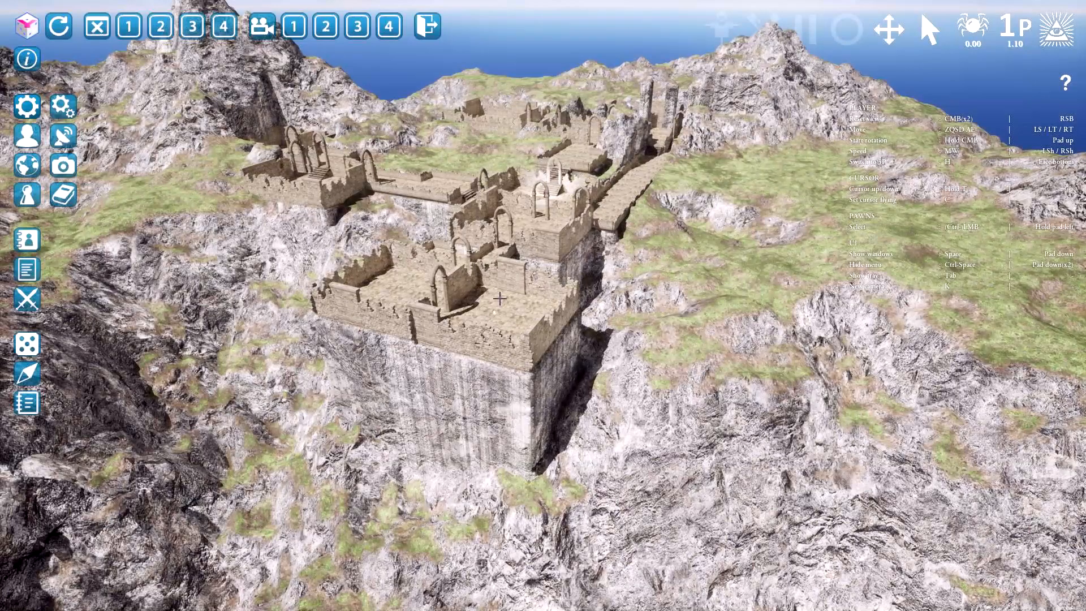
pyautogui.moveTo(483, 361); pyautogui.dragTo(498, 336, button='middle')
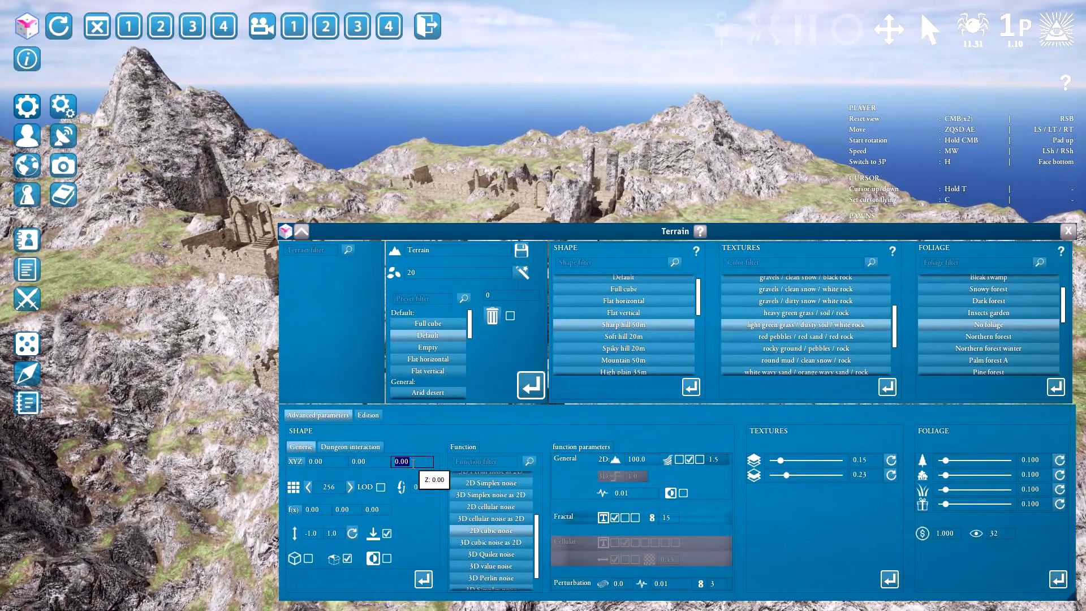
# Step: Set the terrain's Z position to 30, apply the change and inspect the dungeon within the raised terrain
pyautogui.press('Return')
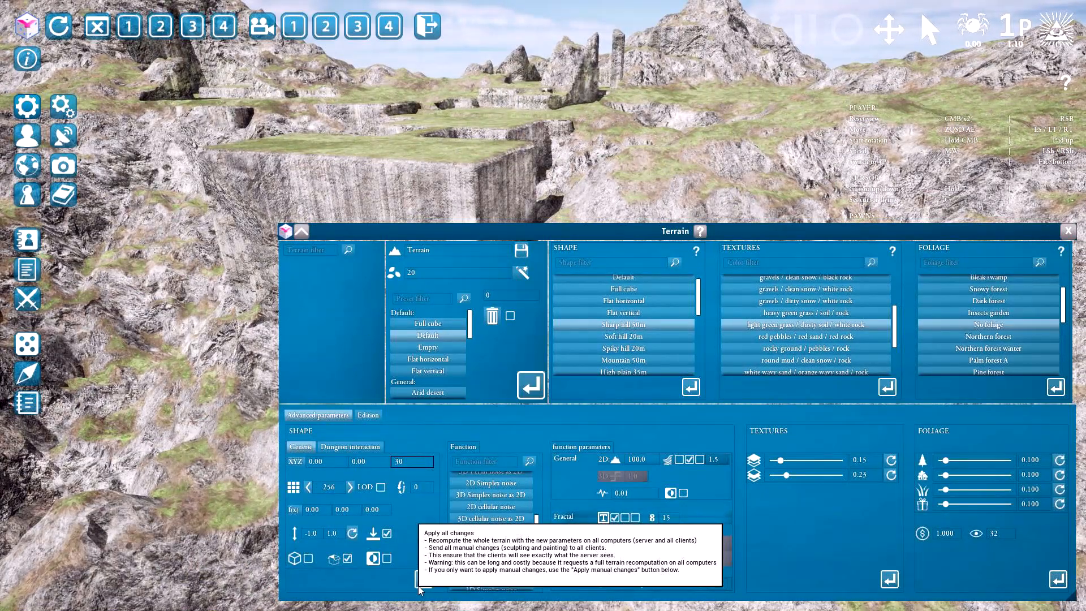
pyautogui.click(421, 579)
pyautogui.moveTo(438, 377); pyautogui.dragTo(481, 374, button='middle')
pyautogui.press('z')
pyautogui.press('z')
pyautogui.press('s')
pyautogui.press('e')
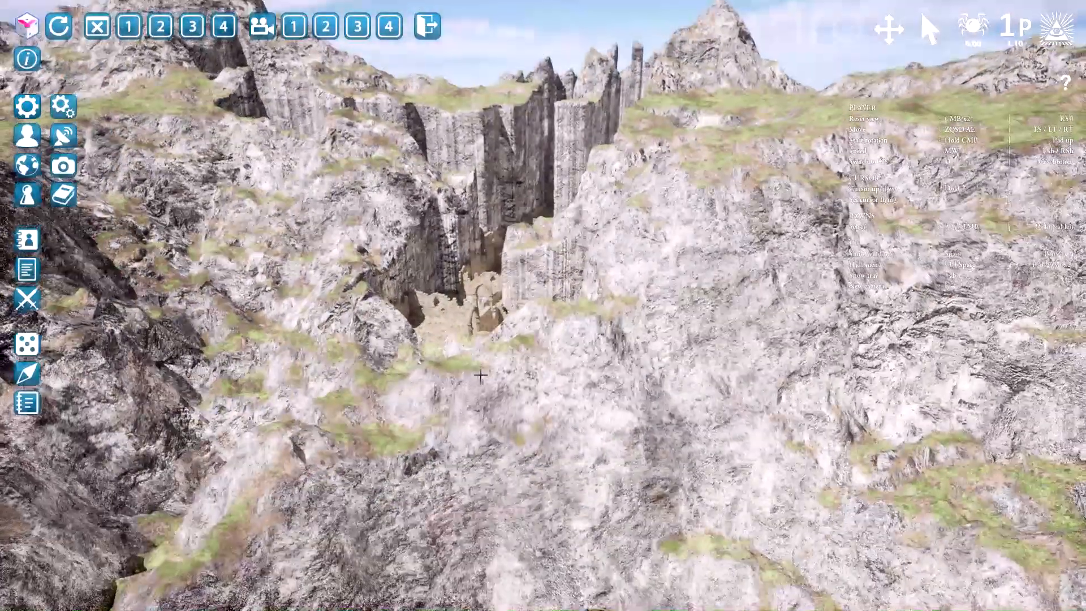
# Step: Set the terrain's Z position to -30, apply the change and inspect the dungeon above the lowered terrain
pyautogui.press('space')
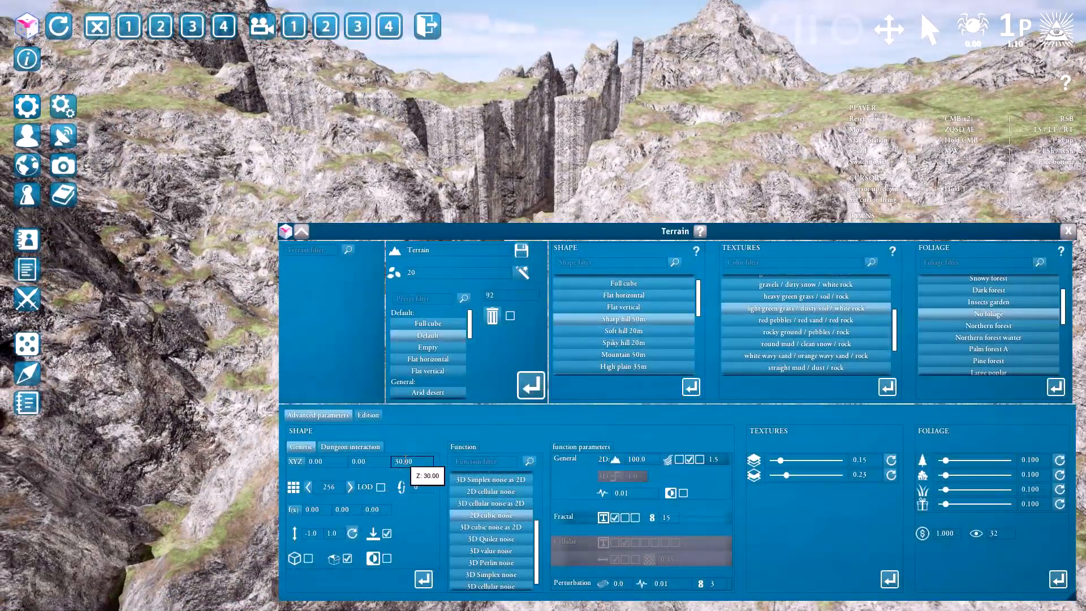
pyautogui.write('30')
pyautogui.press('Return')
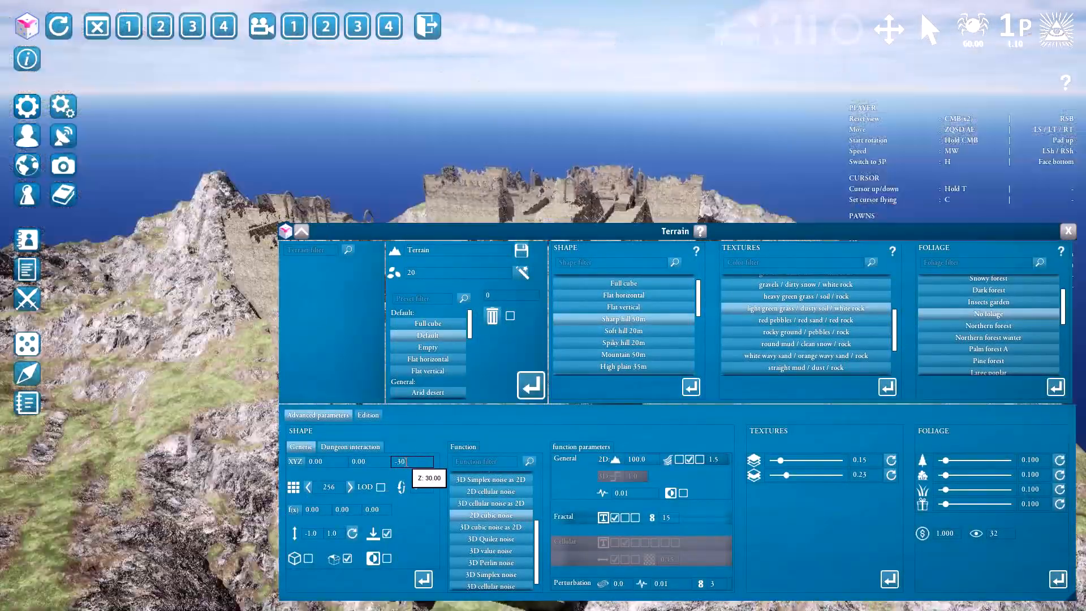
pyautogui.click(424, 579)
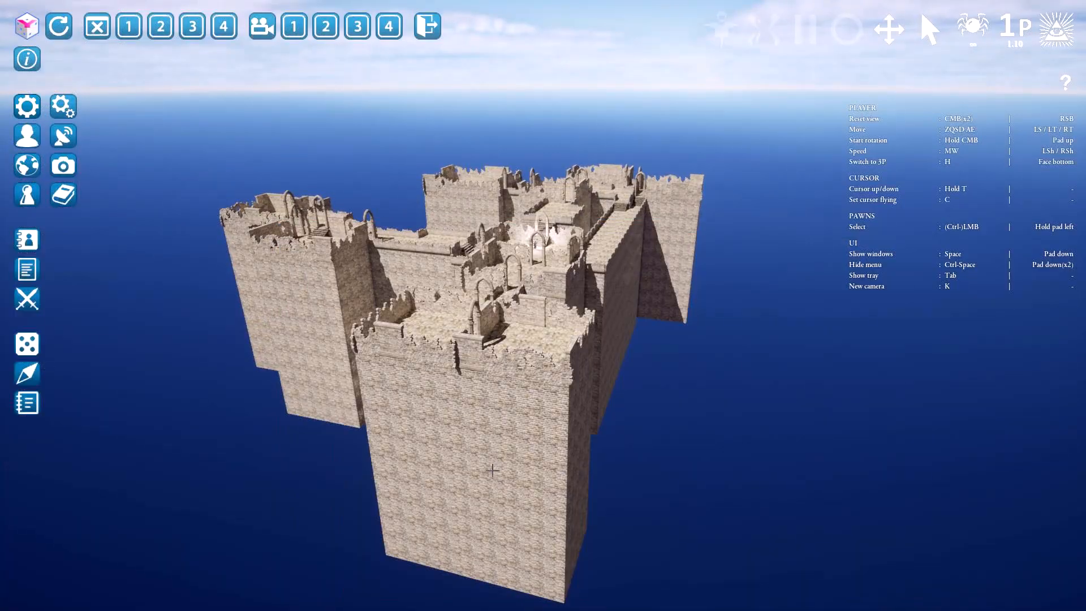
pyautogui.press('d')
pyautogui.moveTo(531, 368); pyautogui.dragTo(561, 368, button='middle')
pyautogui.press('q')
# Step: Set the terrain's Z position back to 0 and apply the change
pyautogui.press('space')
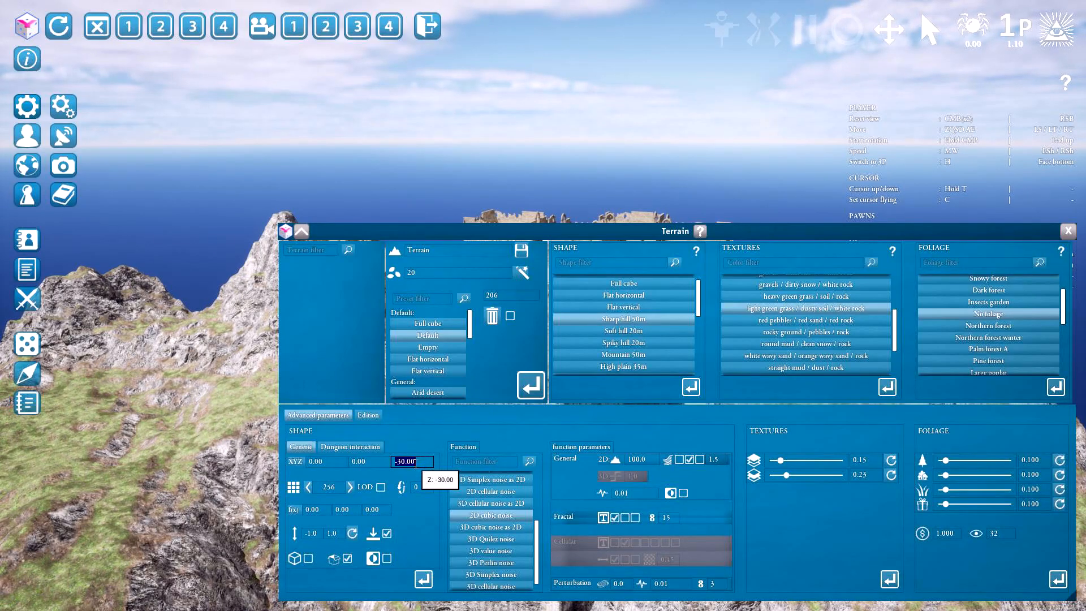
pyautogui.write('0')
pyautogui.press('Return')
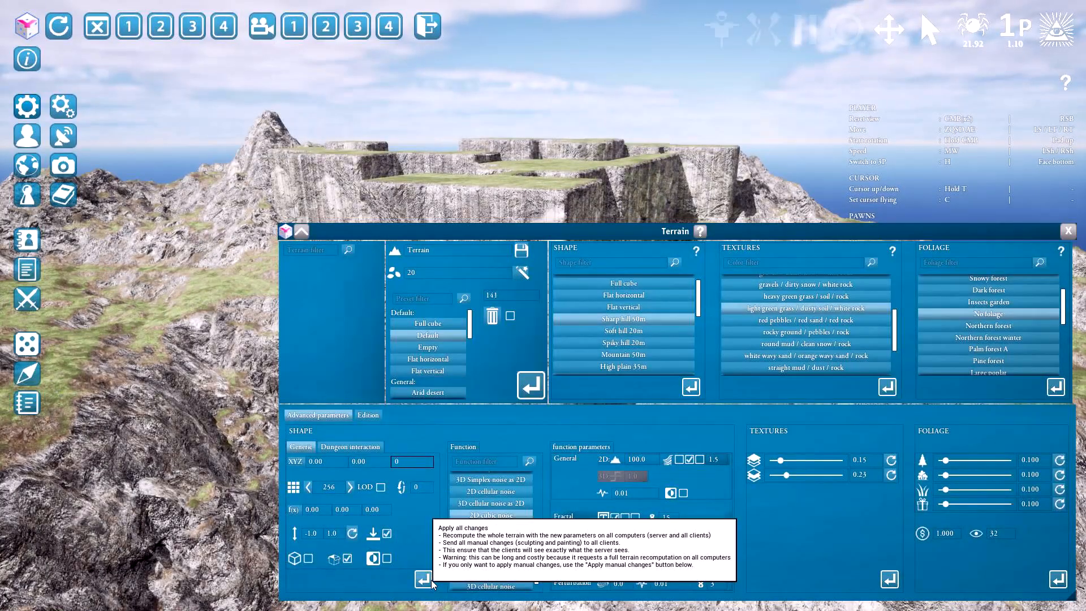
pyautogui.click(429, 582)
# Step: Set the dungeon extension to 5 in the dungeon interaction settings, apply it and inspect the ground around the dungeon
pyautogui.click(347, 447)
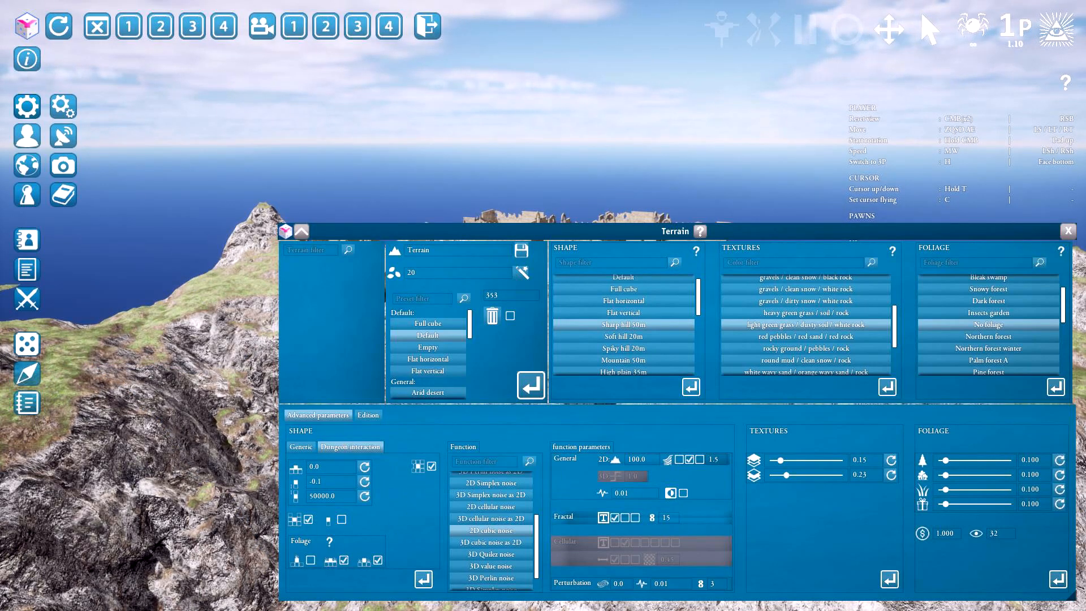
pyautogui.moveTo(341, 469)
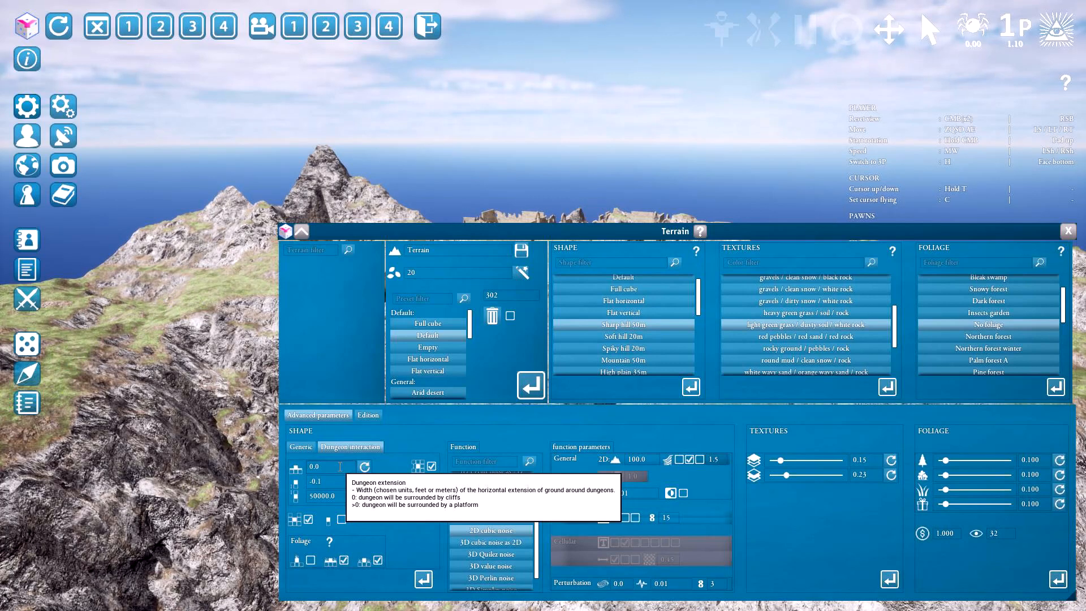
pyautogui.click(341, 469)
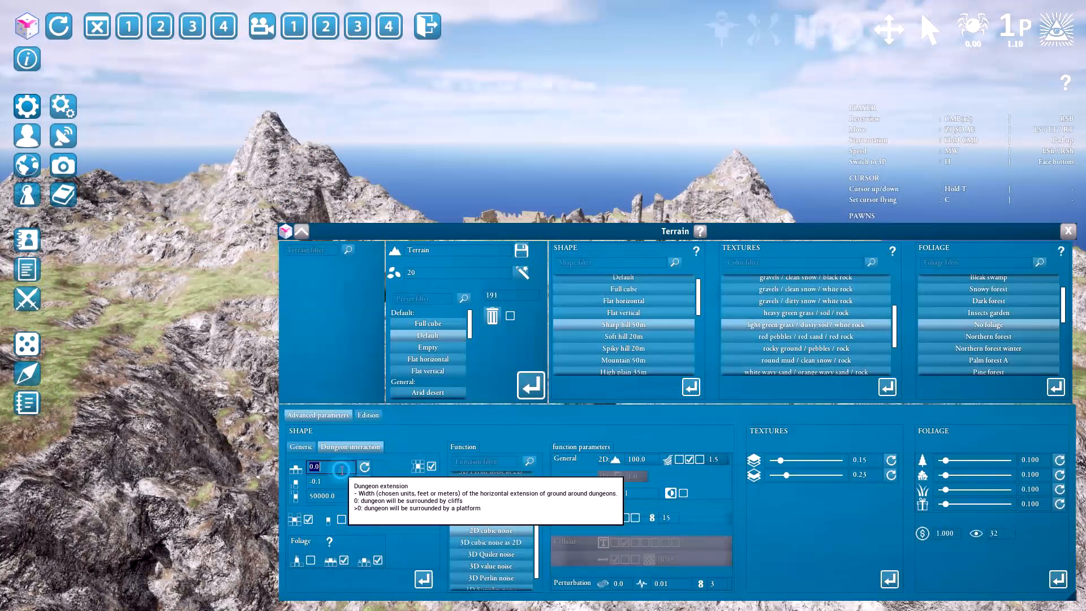
pyautogui.write('5')
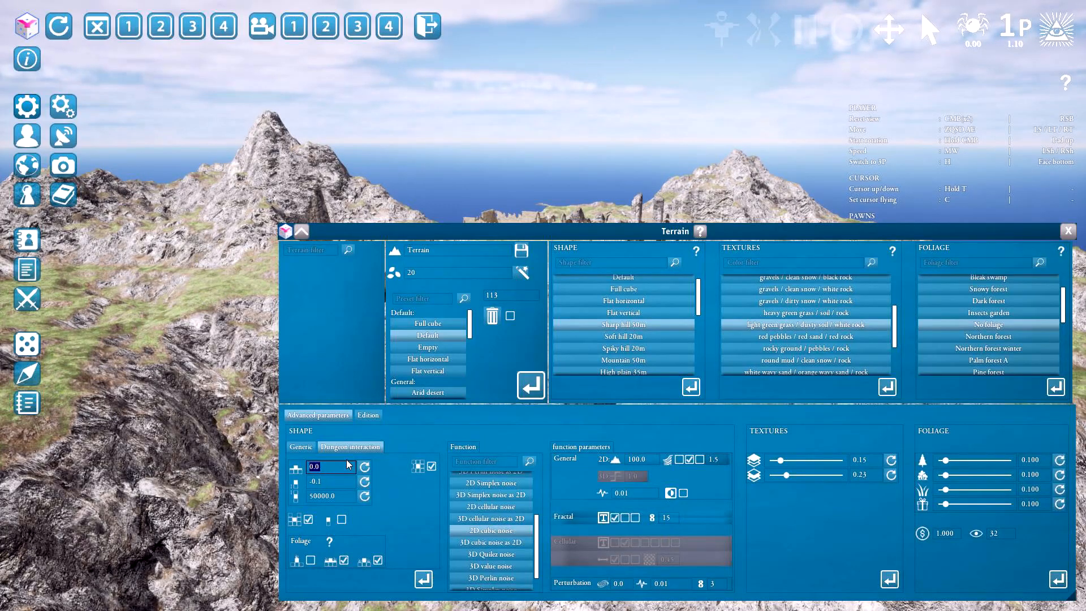
pyautogui.click(423, 575)
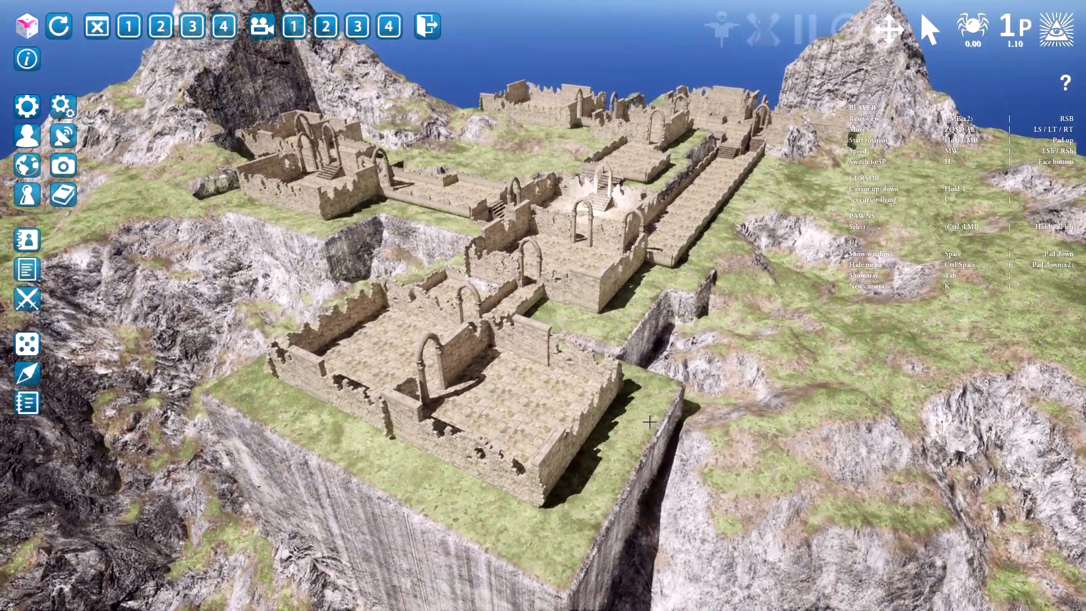
pyautogui.moveTo(248, 391); pyautogui.dragTo(575, 351, button='middle')
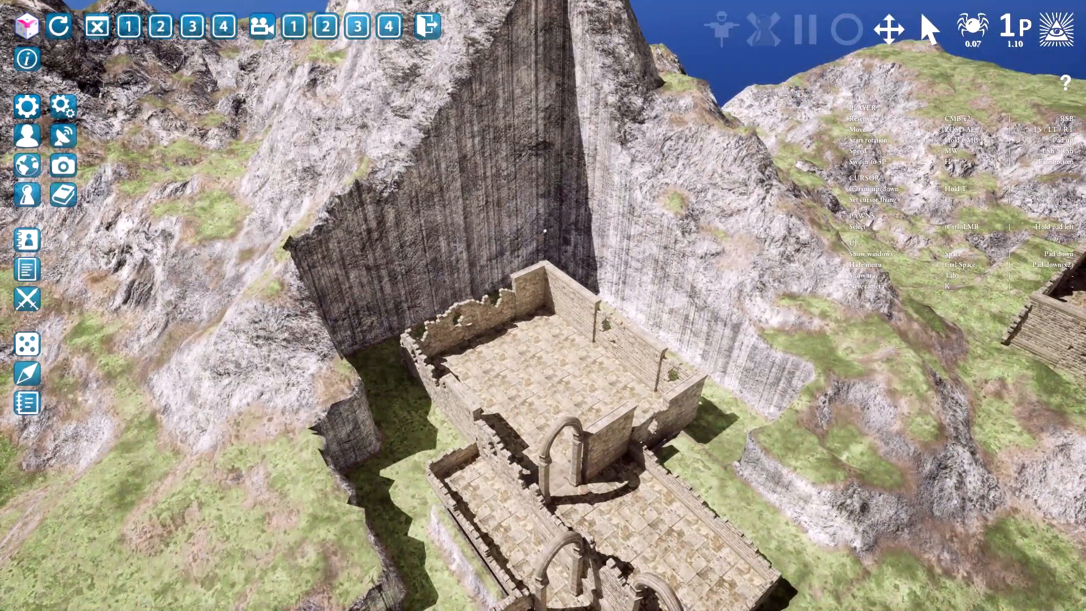
pyautogui.moveTo(630, 306); pyautogui.dragTo(502, 407, button='middle')
# Step: Reset the dungeon extension to its default and apply the change to the terrain
pyautogui.press('space')
pyautogui.click(365, 465)
pyautogui.click(424, 579)
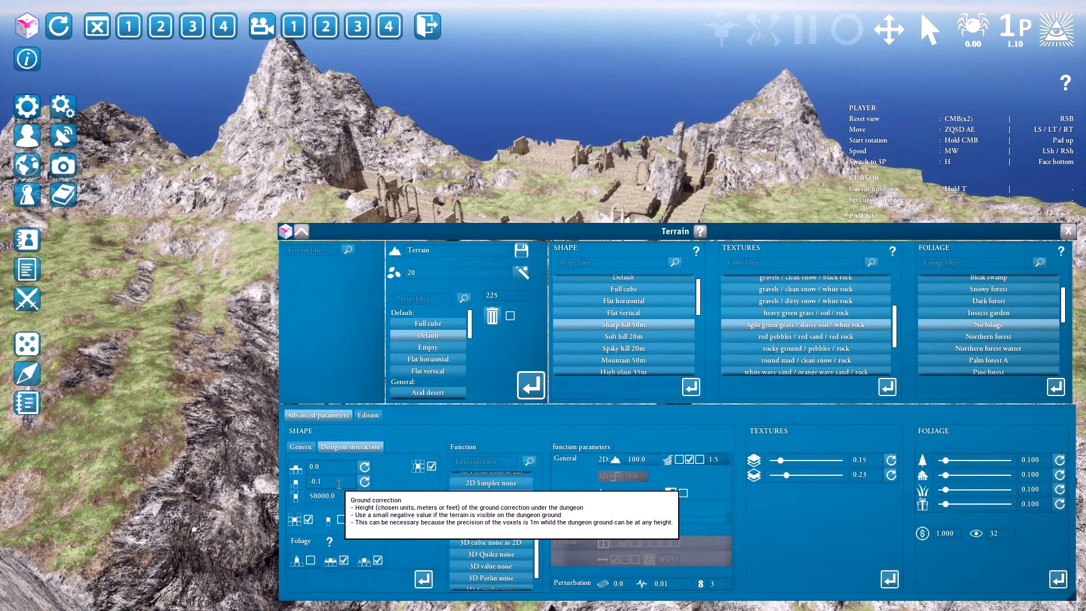
# Step: Enable cubic rendering for the terrain, apply it and inspect the blocky ground around the dungeon
pyautogui.click(301, 447)
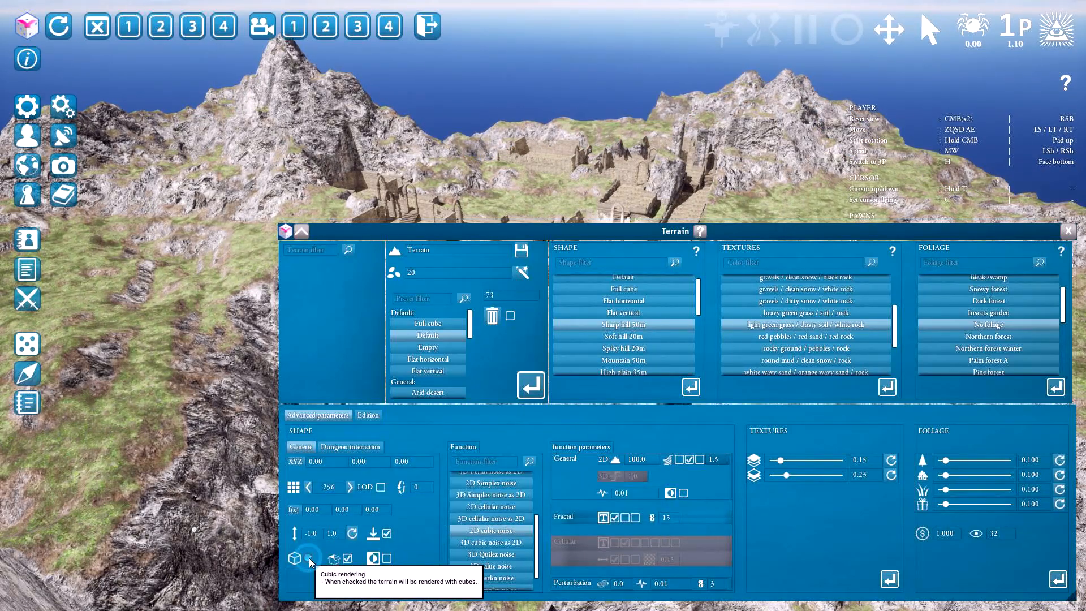
pyautogui.click(423, 579)
pyautogui.click(371, 441)
pyautogui.press('space')
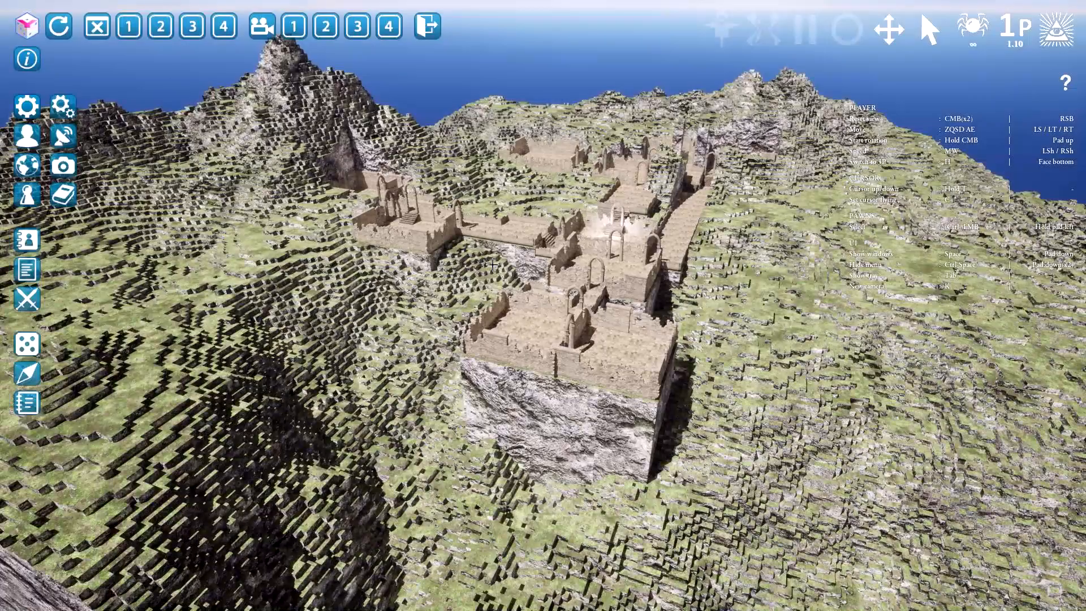
pyautogui.moveTo(578, 368); pyautogui.dragTo(349, 419, button='middle')
pyautogui.press('z')
pyautogui.press('s')
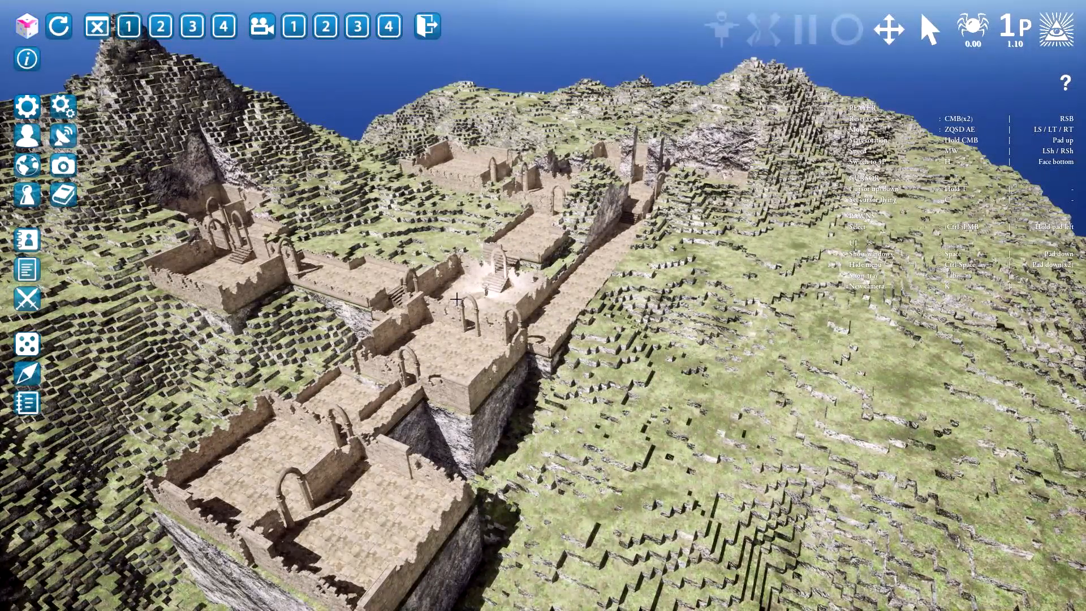
# Step: Set the ground correction under the dungeon to 1, apply it and view the dungeon floor
pyautogui.press('space')
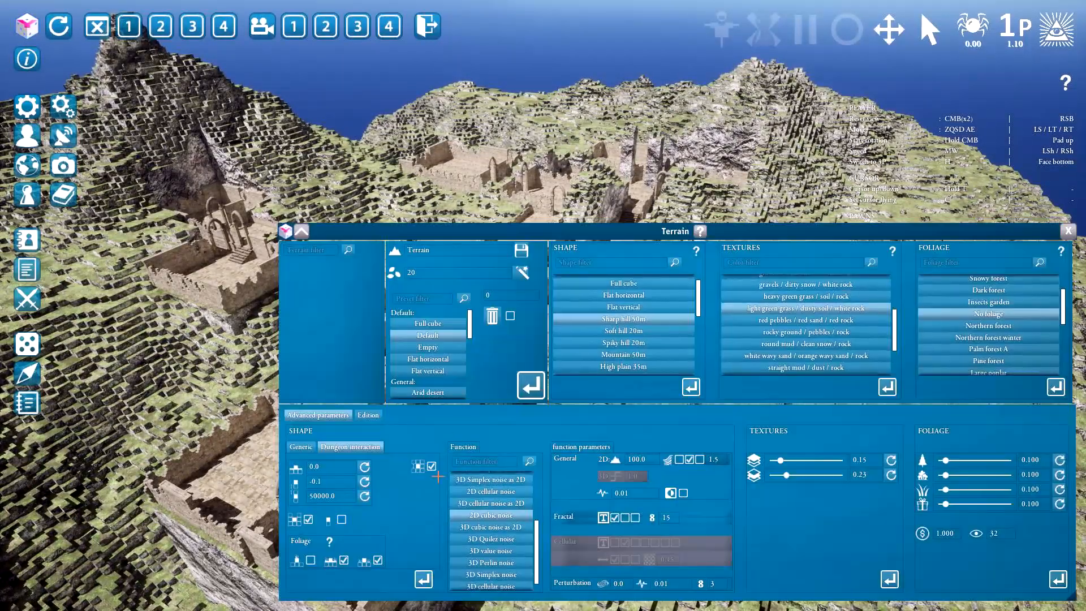
pyautogui.click(345, 479)
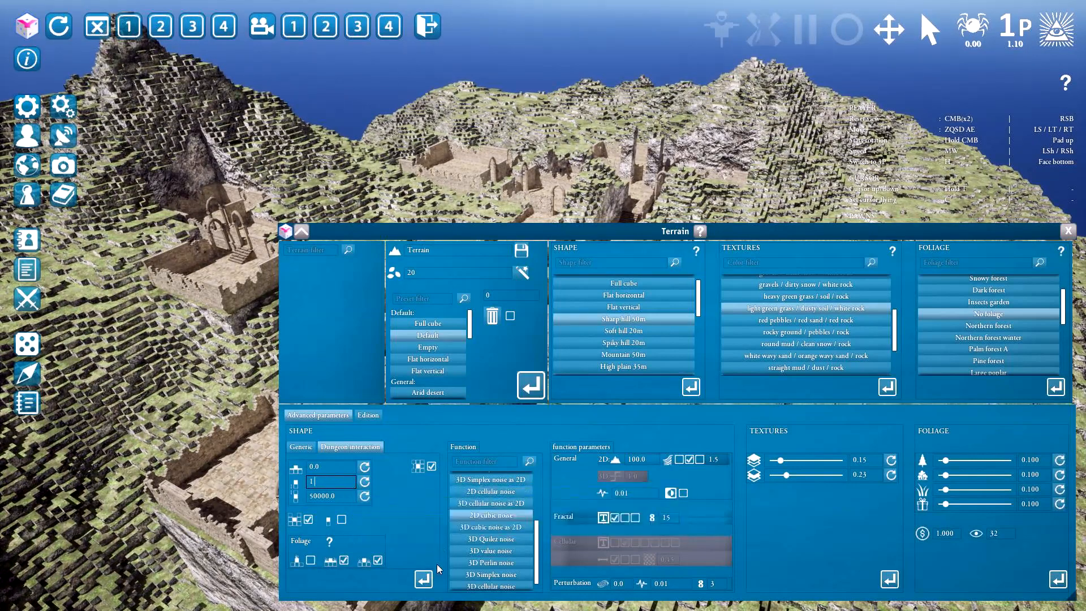
pyautogui.click(417, 581)
pyautogui.press('space')
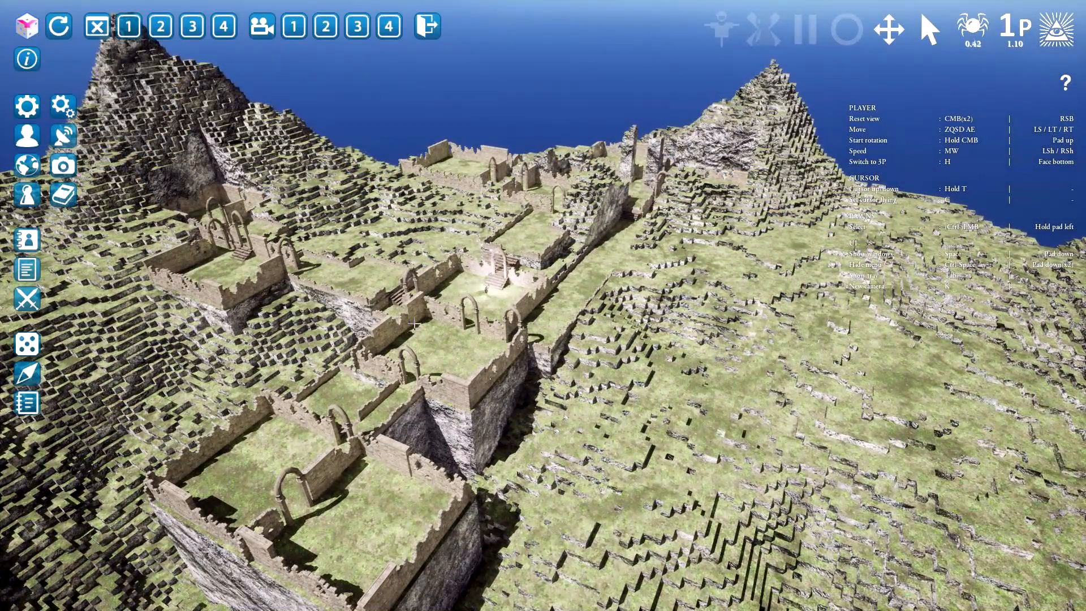
# Step: Set the ground correction under the dungeon to -1, apply it and view the dungeon floor
pyautogui.press('space')
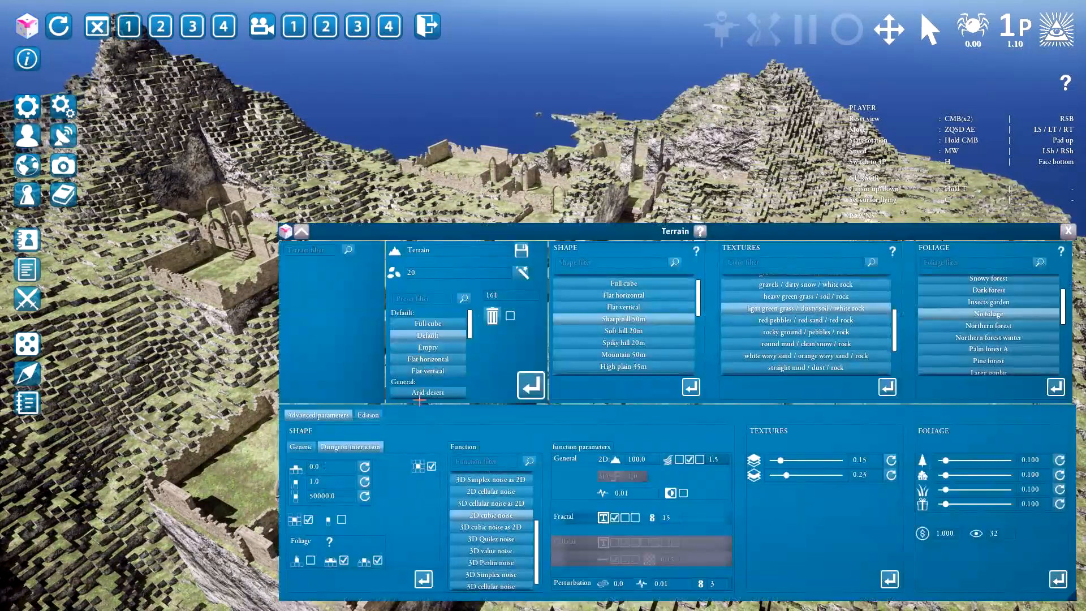
pyautogui.click(338, 482)
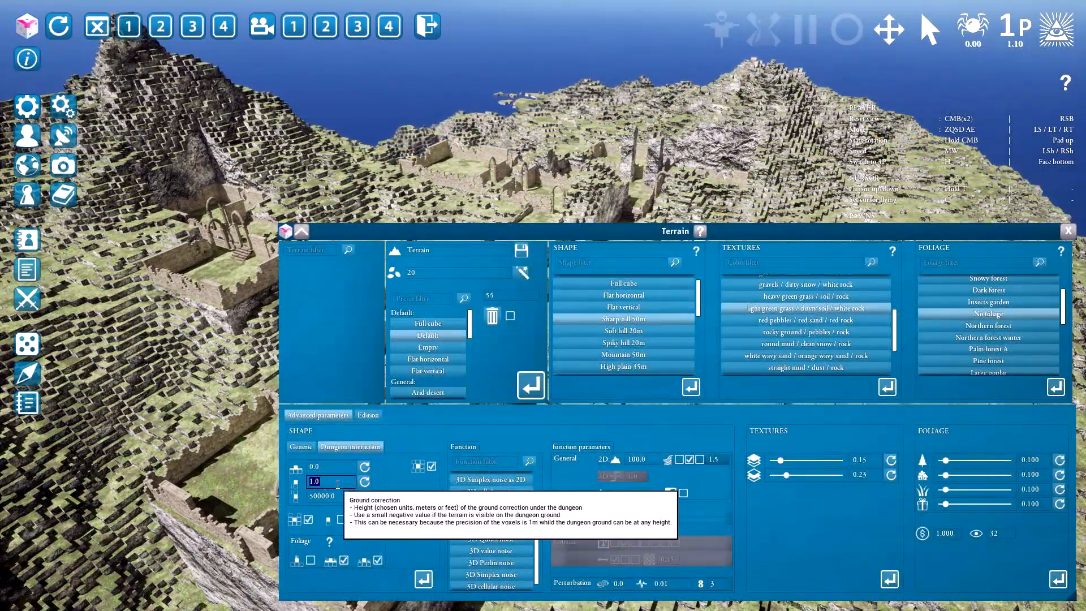
pyautogui.write('-1')
pyautogui.press('Return')
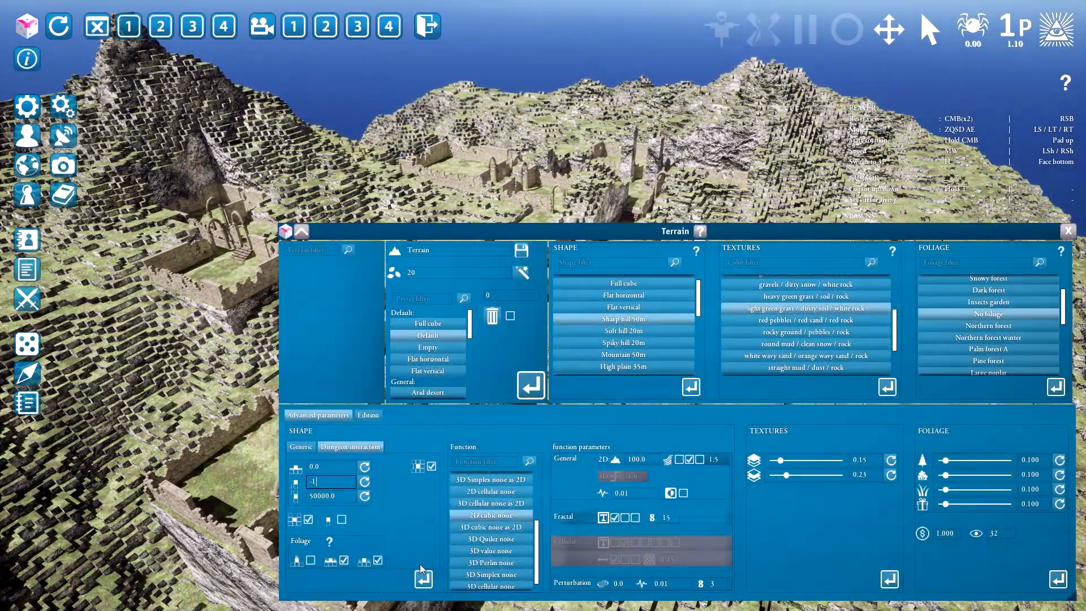
pyautogui.press('space')
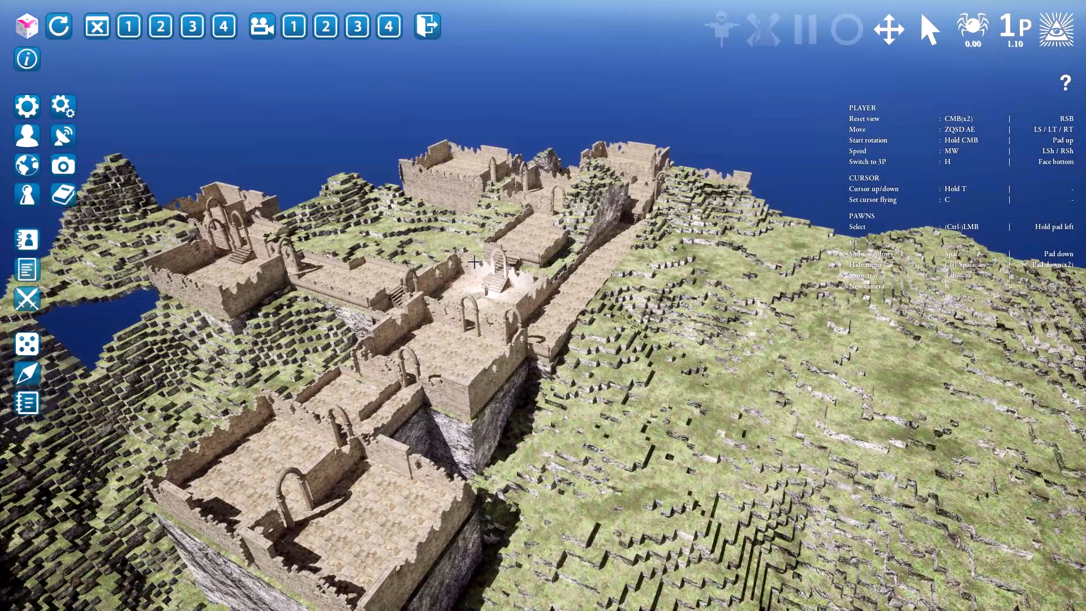
# Step: Disable cubic rendering for the terrain and apply the change
pyautogui.press('space')
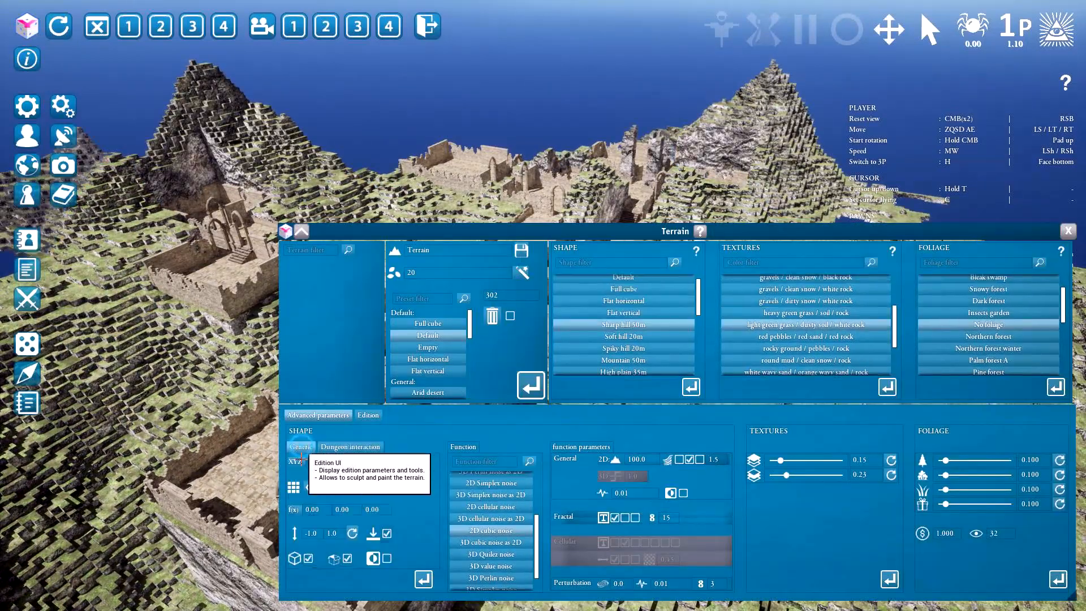
pyautogui.click(301, 446)
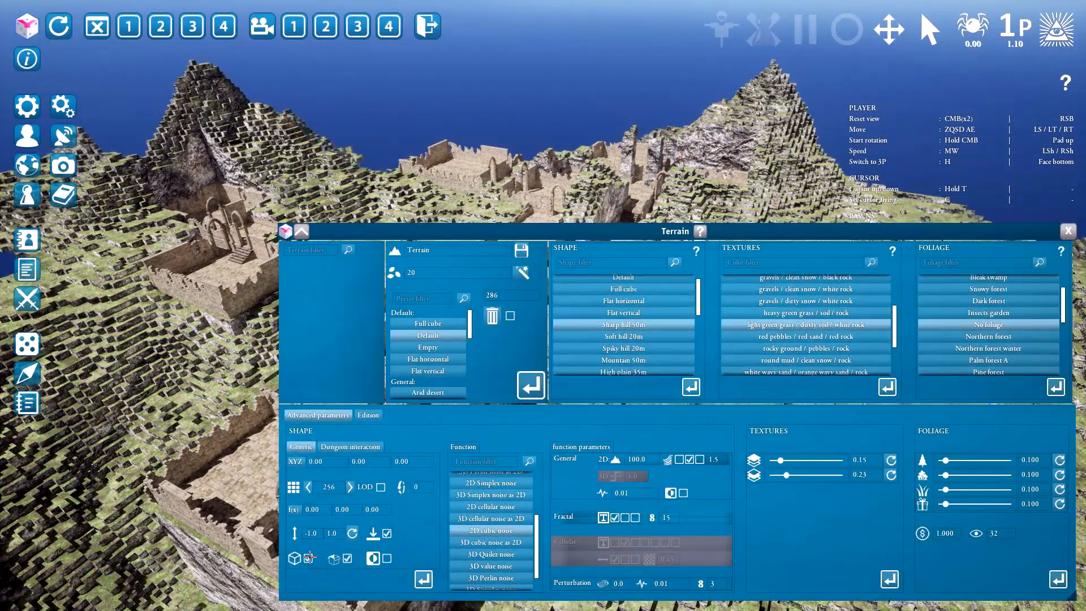
pyautogui.click(423, 578)
# Step: Reset the ground correction under the dungeon to its default of -0.1 and apply the change
pyautogui.click(357, 447)
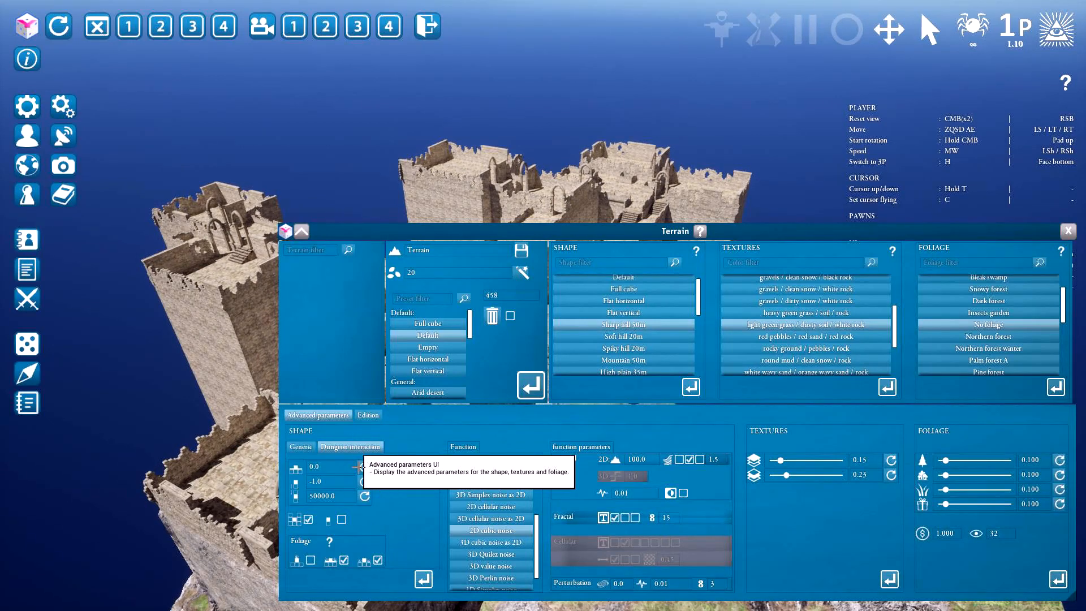
pyautogui.click(365, 481)
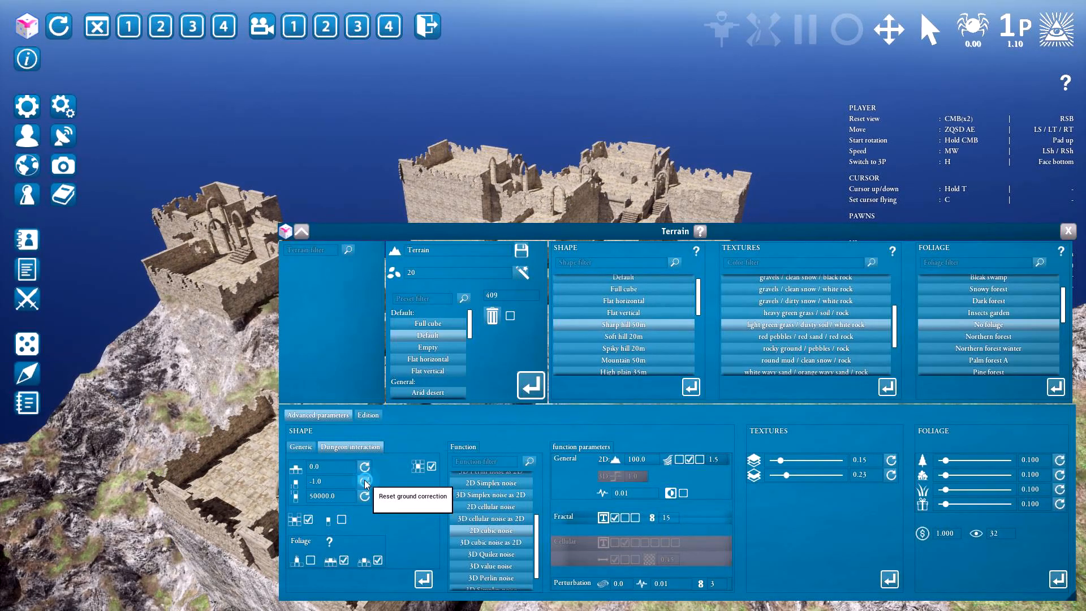
pyautogui.click(423, 578)
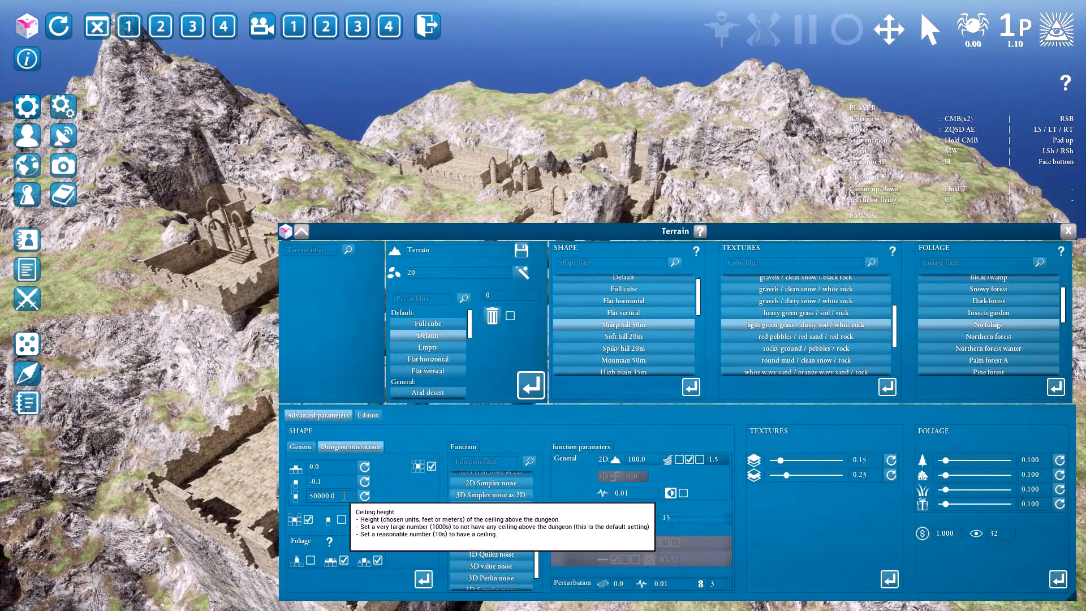
# Step: Set the terrain's Z position to 30, apply it and view how the raised ground surrounds the dungeon
pyautogui.click(300, 446)
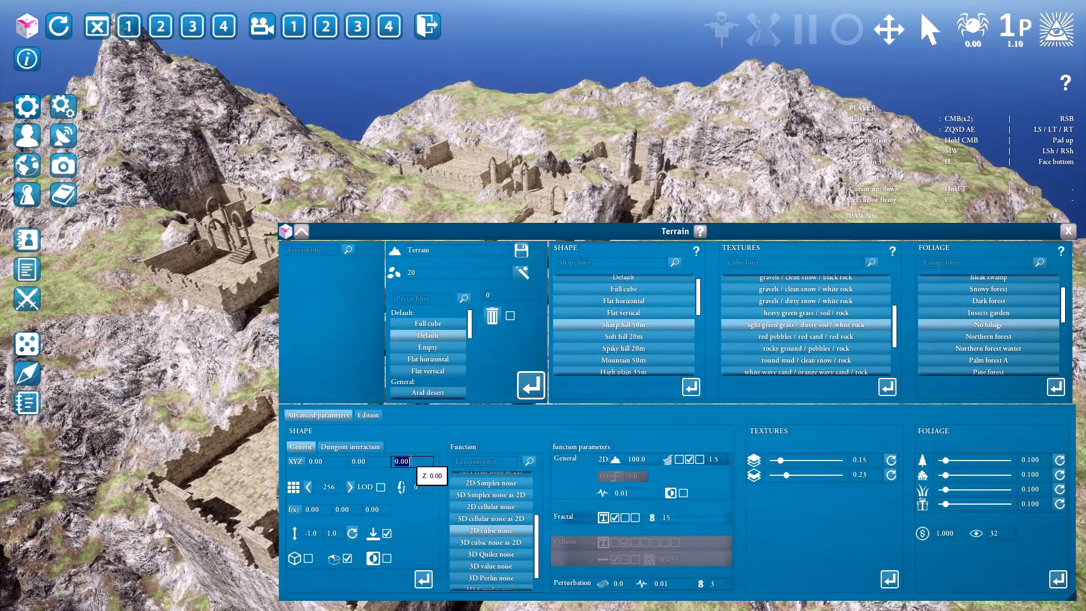
pyautogui.write('30')
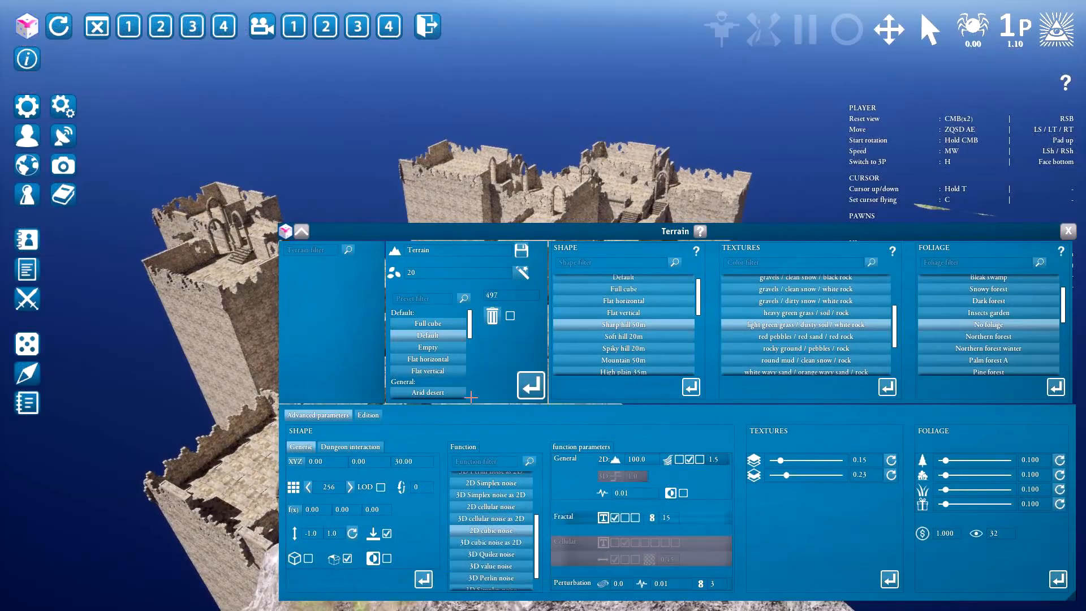
pyautogui.press('space')
pyautogui.moveTo(491, 294); pyautogui.dragTo(546, 257, button='middle')
pyautogui.press('space')
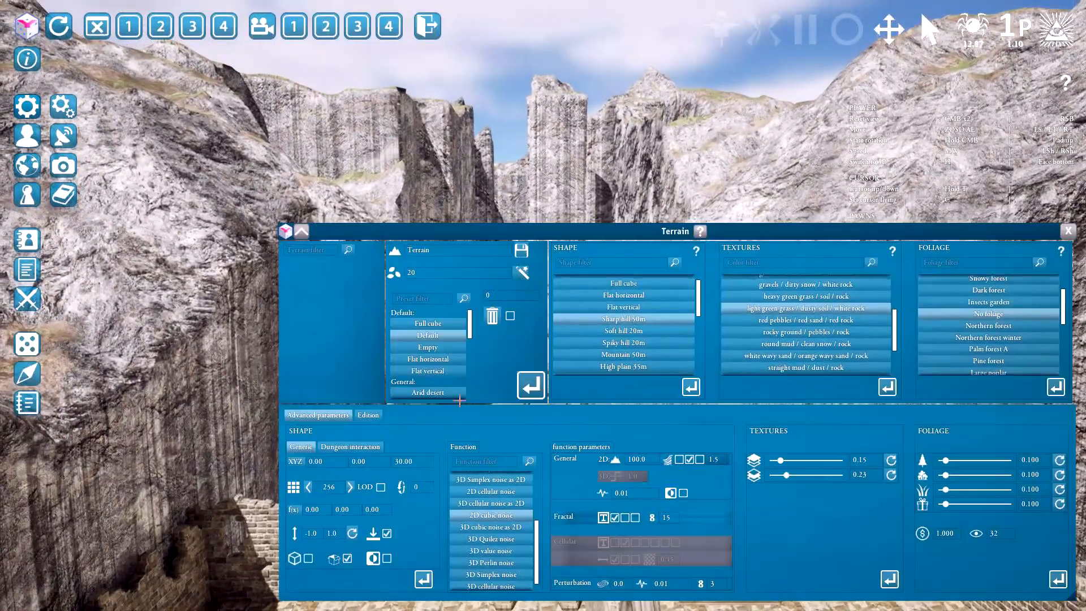
# Step: Set the ceiling height above the dungeon to 15, apply it and move the view inside the covered dungeon
pyautogui.click(349, 446)
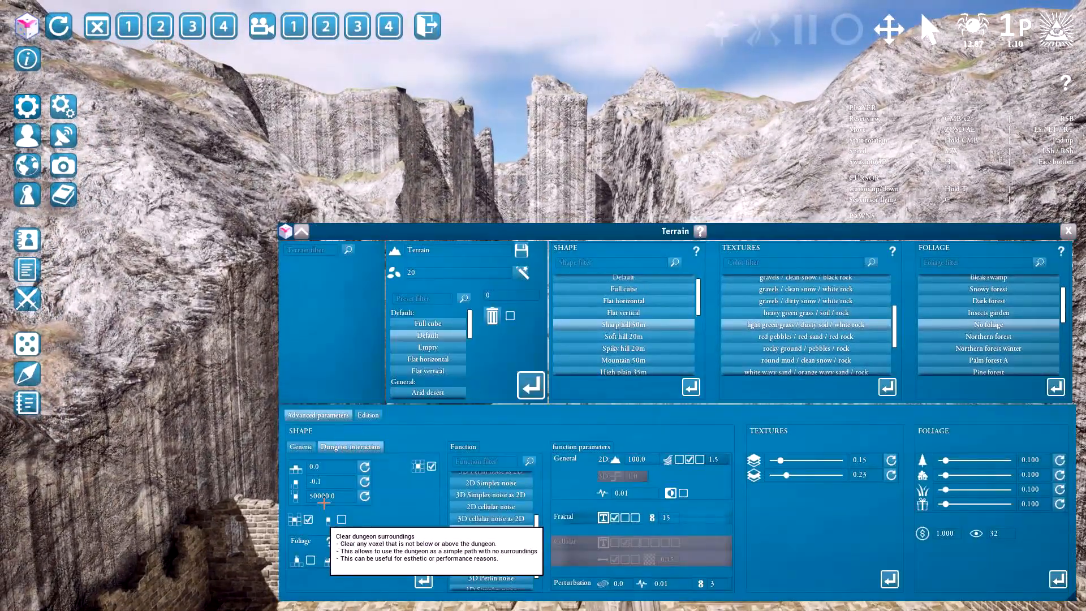
pyautogui.click(327, 495)
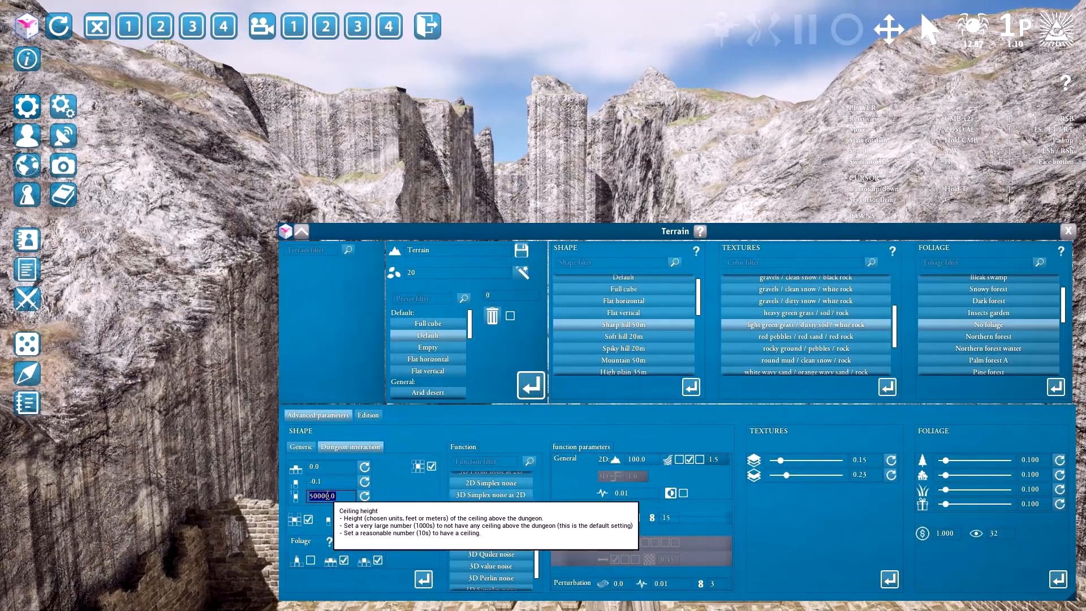
pyautogui.click(423, 575)
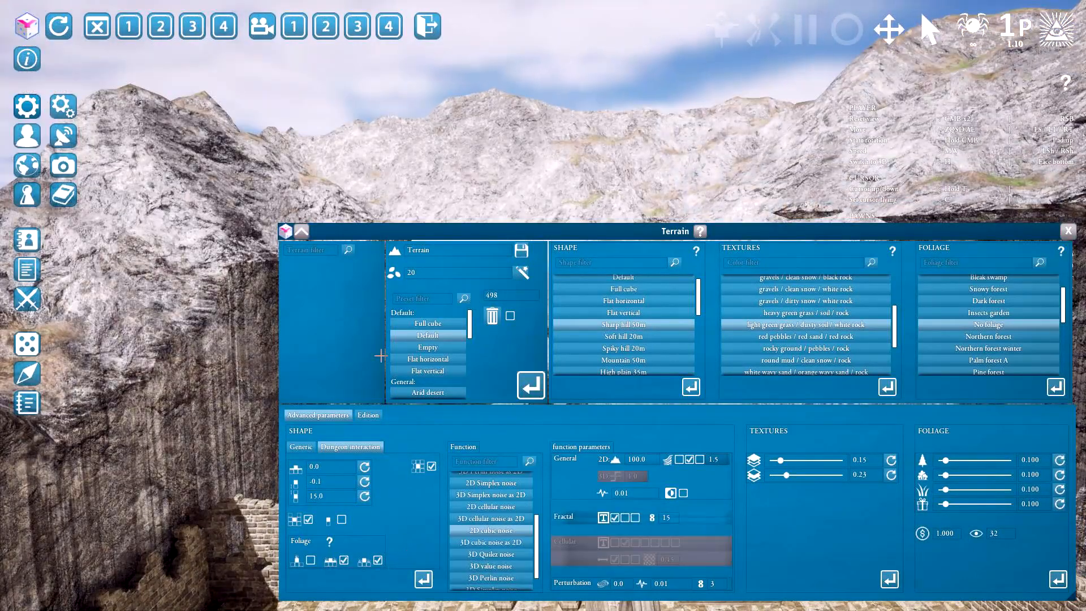
pyautogui.press('space')
pyautogui.moveTo(436, 389); pyautogui.dragTo(478, 377, button='middle')
pyautogui.press('z')
pyautogui.press('a')
pyautogui.press('z')
pyautogui.press('z')
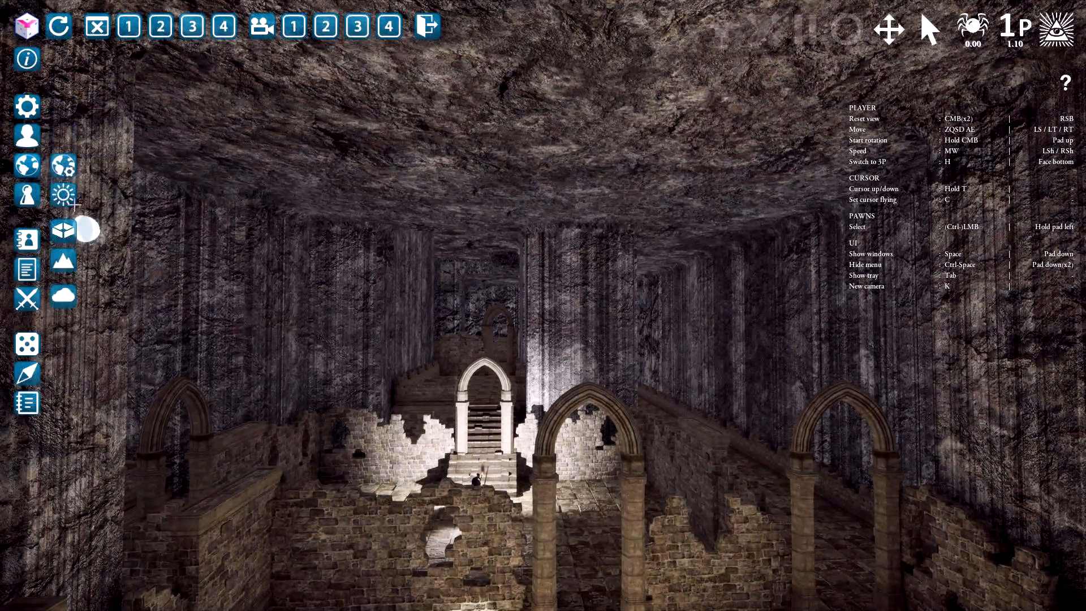
# Step: Set the sun's ambient light to 0 in the atmosphere settings and view the darkened dungeon
pyautogui.click(64, 194)
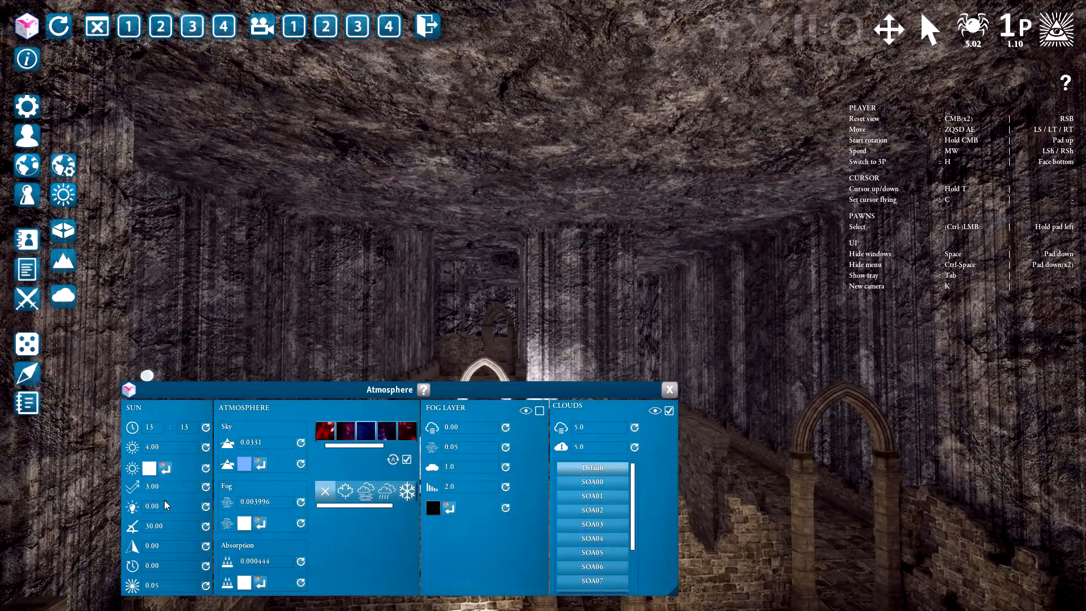
pyautogui.press('Return')
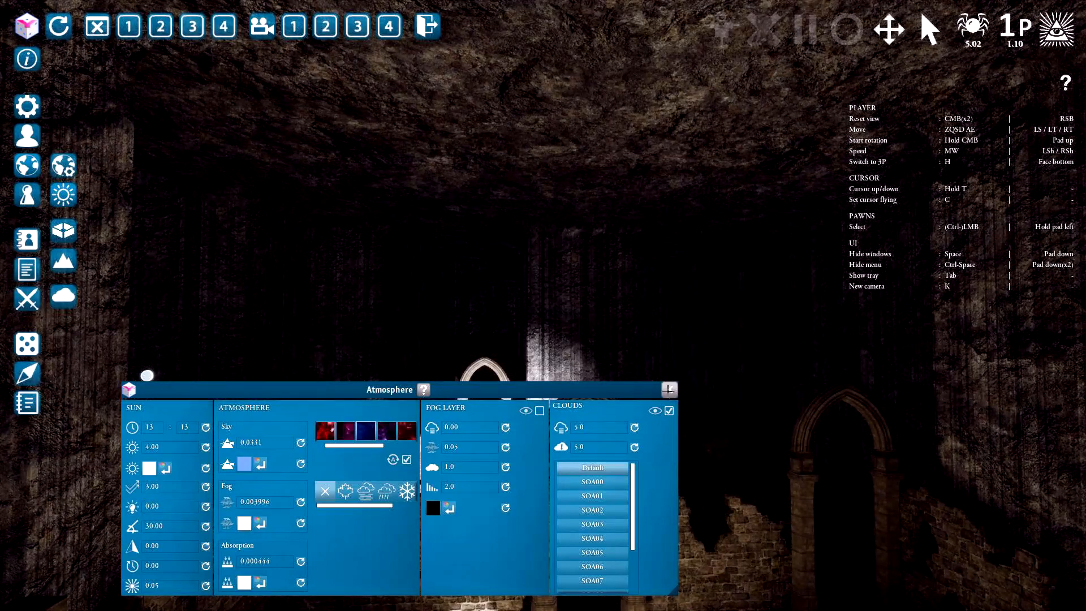
pyautogui.press('space')
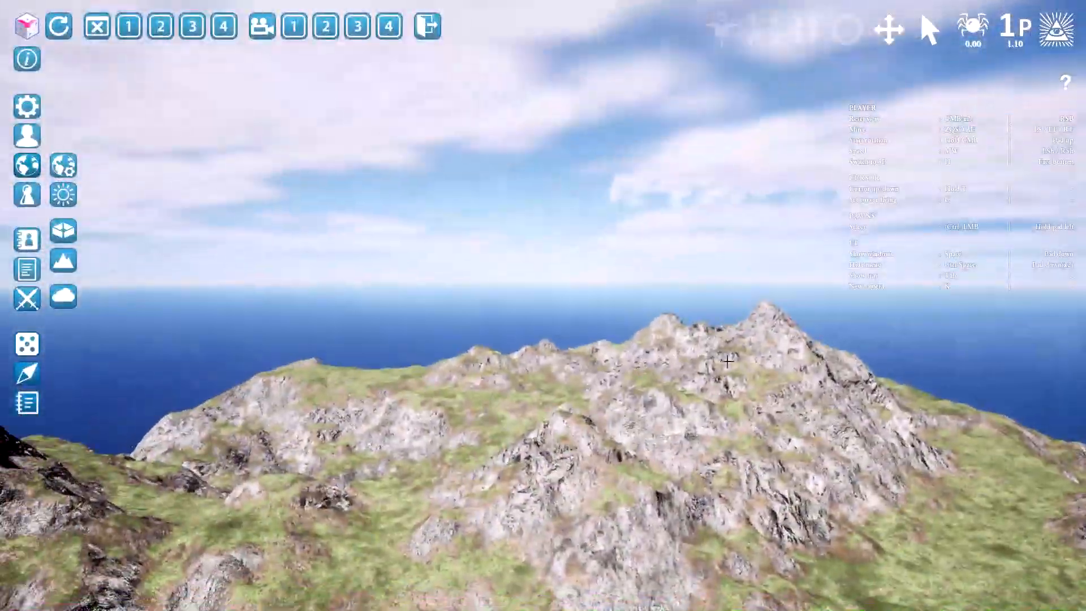
pyautogui.moveTo(727, 361)
pyautogui.mouseDown(button='middle')
pyautogui.moveTo(562, 360)
pyautogui.moveTo(474, 391)
pyautogui.moveTo(716, 456)
pyautogui.moveTo(711, 366)
pyautogui.moveTo(716, 356)
pyautogui.moveTo(743, 359)
pyautogui.mouseUp(button='middle')
pyautogui.press('z')
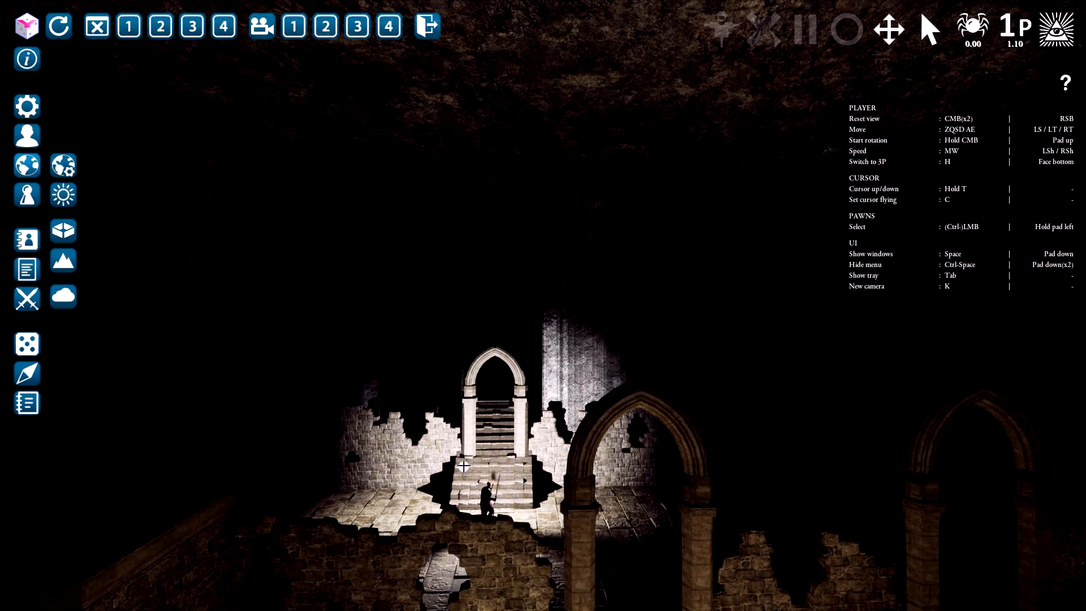
# Step: Reset the ambient light to its default of 0.10 and close the atmosphere settings
pyautogui.press('space')
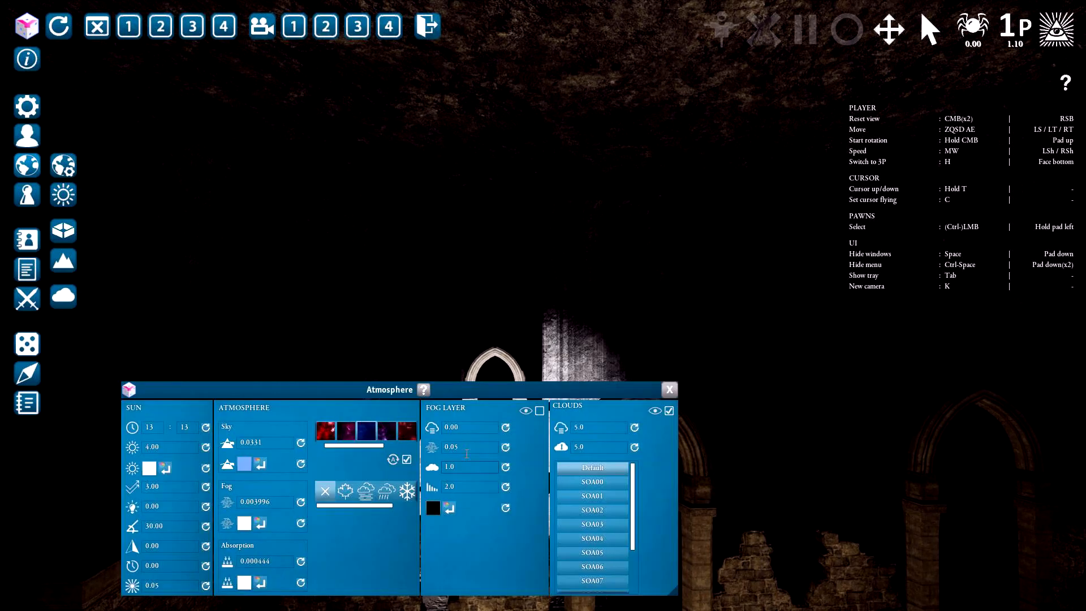
pyautogui.click(206, 505)
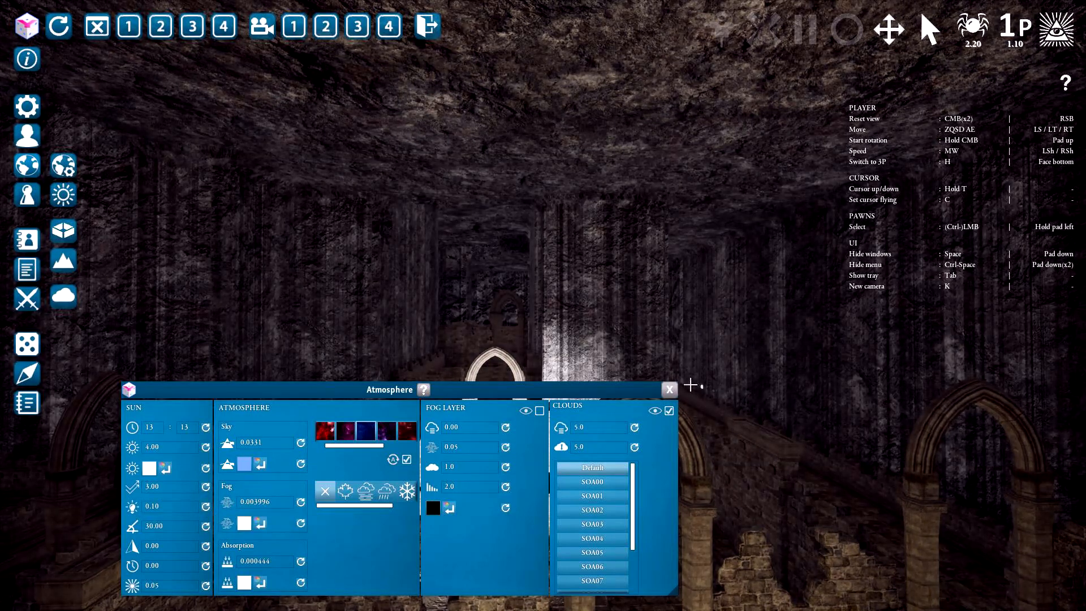
pyautogui.click(669, 390)
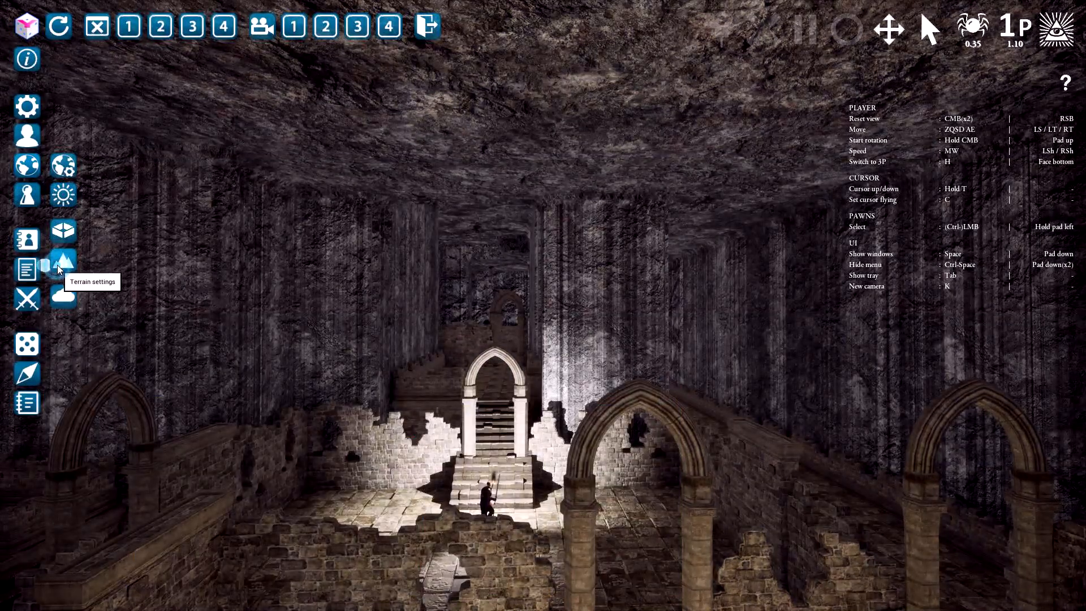
# Step: Reset the terrain's ceiling height above the dungeon to 50000 and apply the change
pyautogui.click(61, 263)
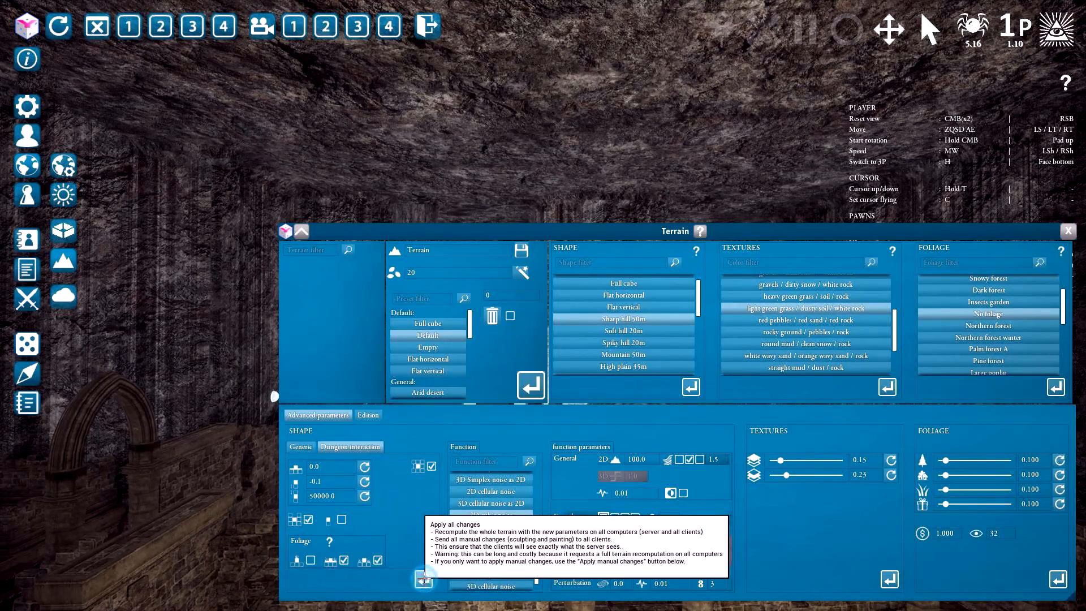
pyautogui.click(423, 577)
pyautogui.press('s')
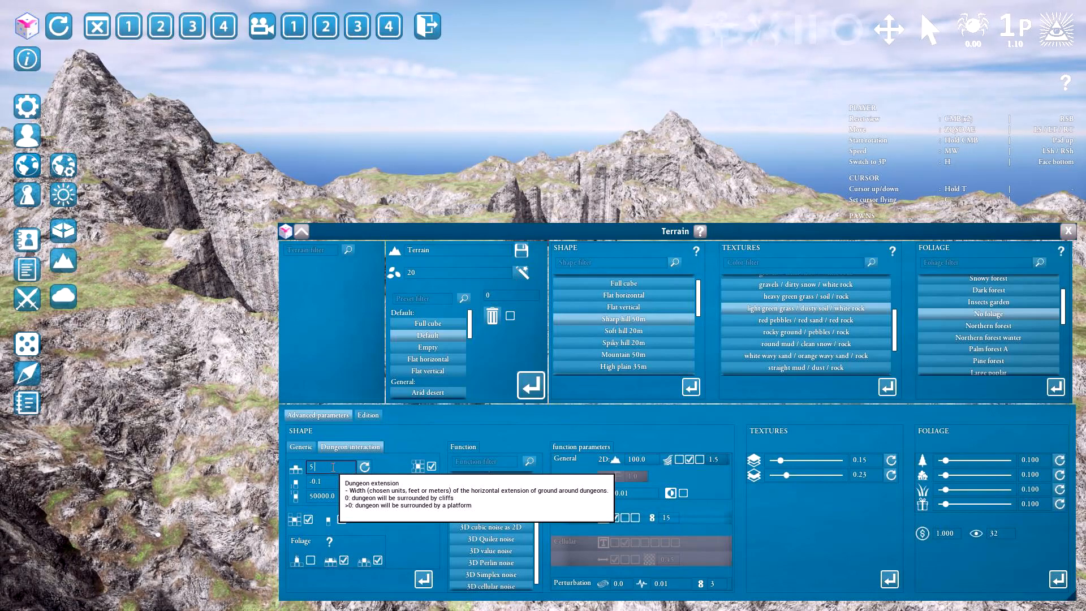
# Step: Set the dungeon extension to 5, apply it and view the platform around the dungeon
pyautogui.click(423, 579)
pyautogui.press('space')
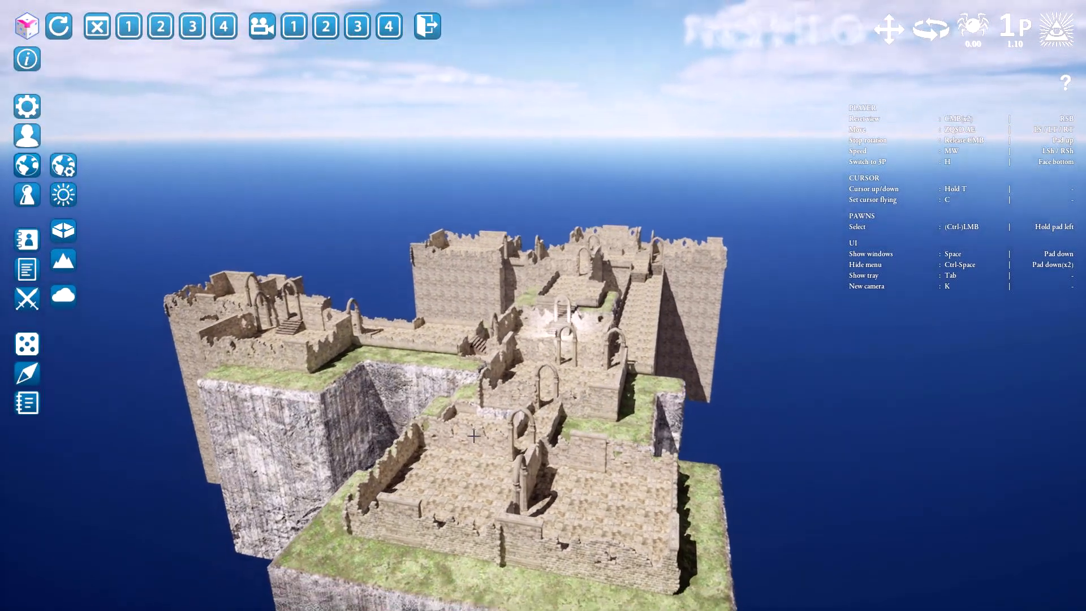
pyautogui.moveTo(474, 435); pyautogui.dragTo(474, 416, button='middle')
pyautogui.press('a')
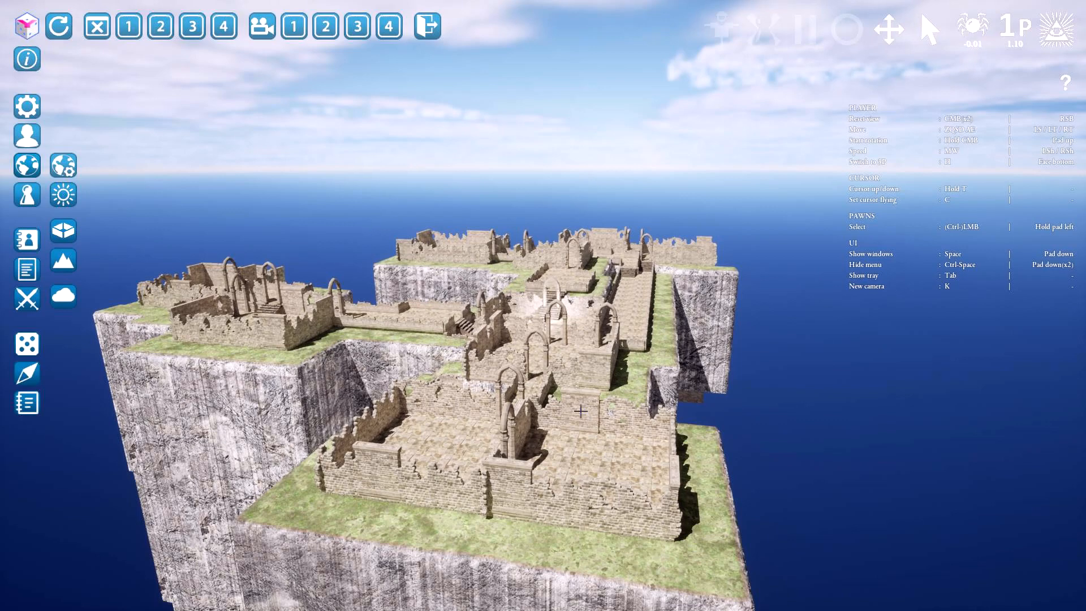
# Step: Recompute the terrain with clearing of the dungeon surroundings disabled and inspect the ground around the extension platform
pyautogui.press('space')
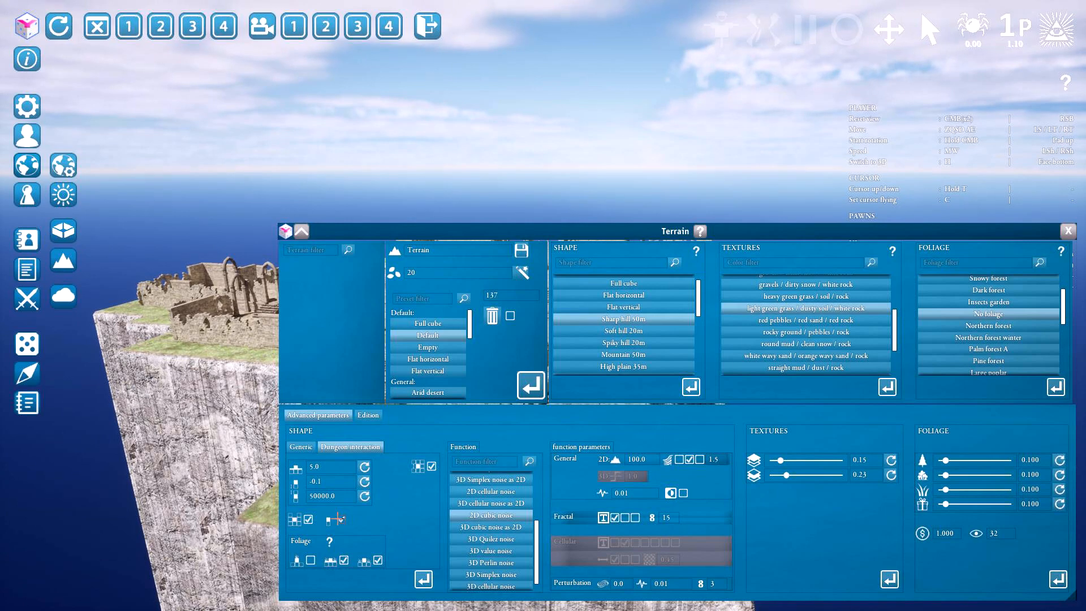
pyautogui.click(424, 577)
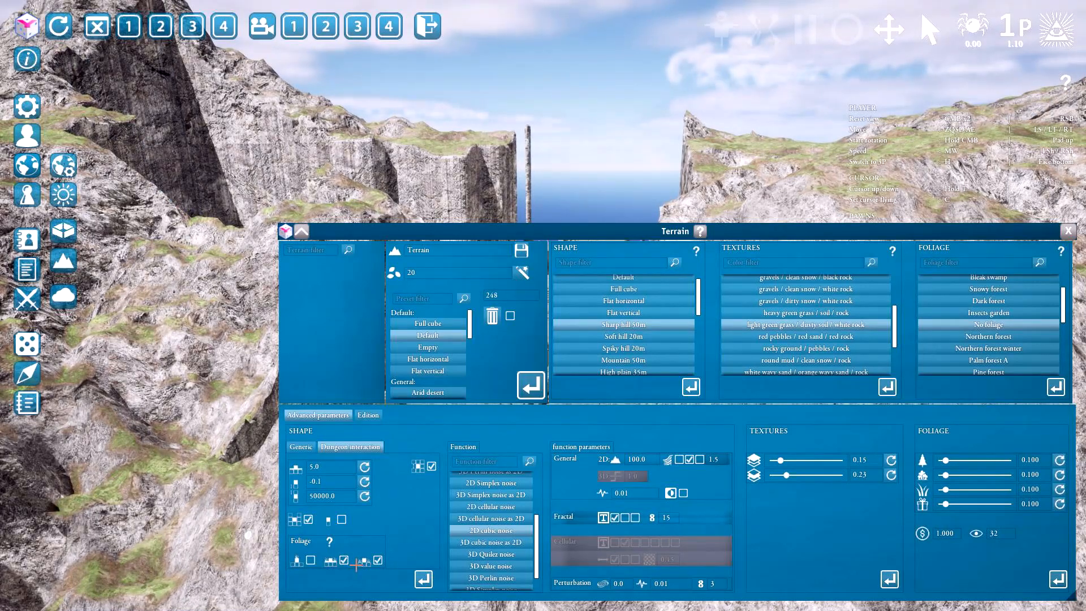
pyautogui.press('space')
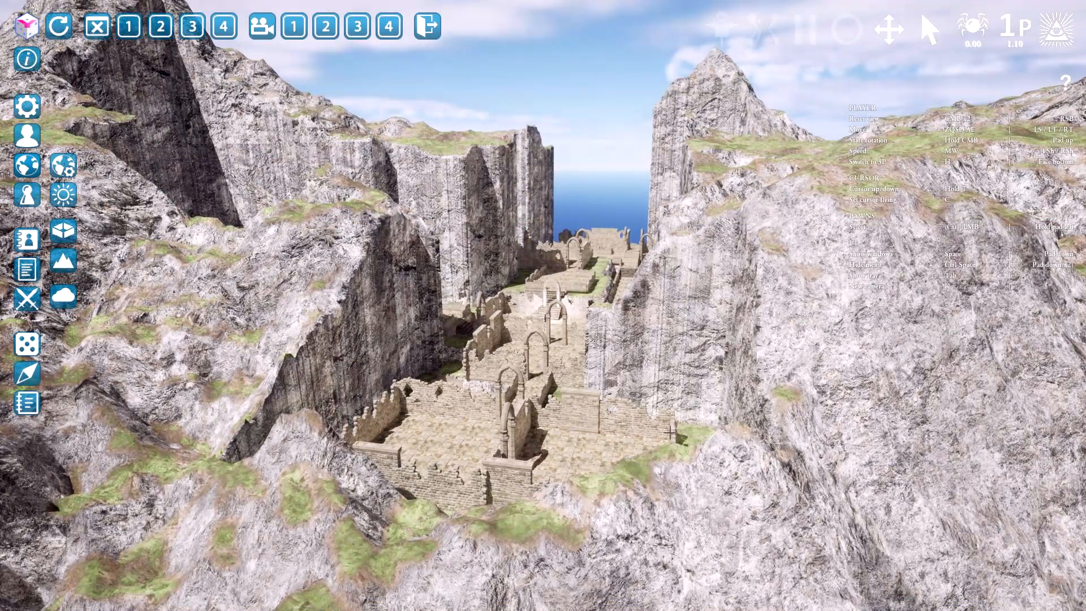
pyautogui.press('e')
pyautogui.moveTo(636, 431); pyautogui.dragTo(666, 457, button='middle')
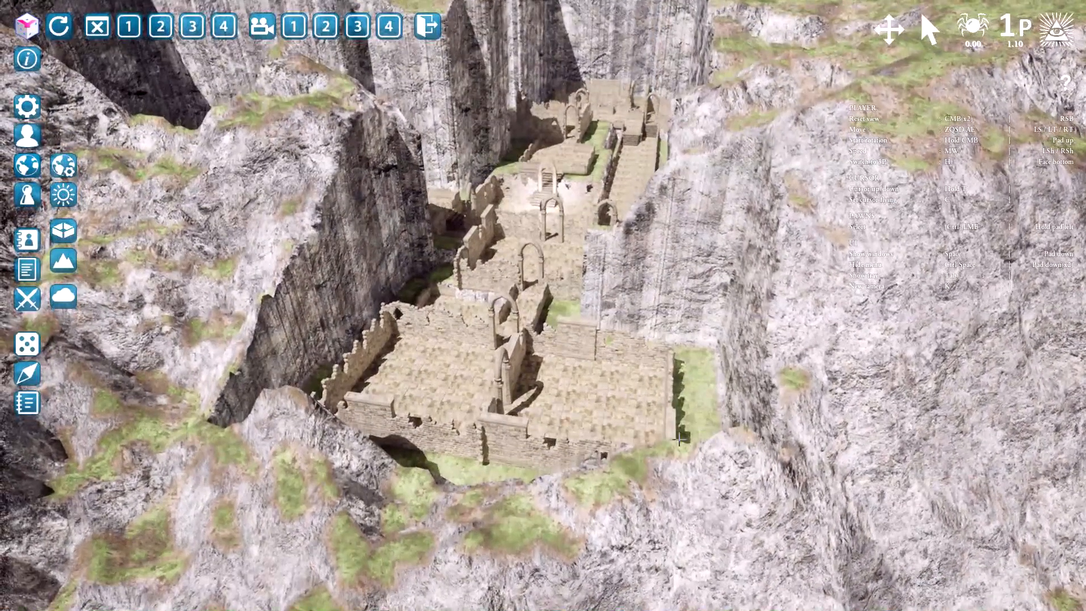
pyautogui.moveTo(895, 170); pyautogui.dragTo(891, 158, button='middle')
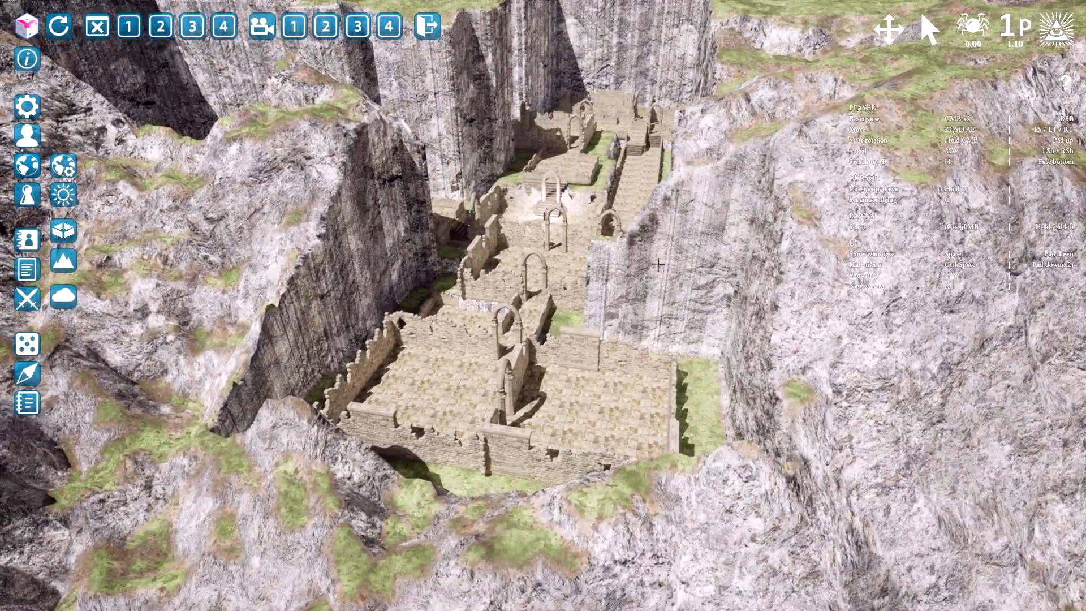
# Step: Choose Northern forest foliage, allow it only on the dungeon's extension platform, apply it and view the vegetation around the ruins
pyautogui.press('space')
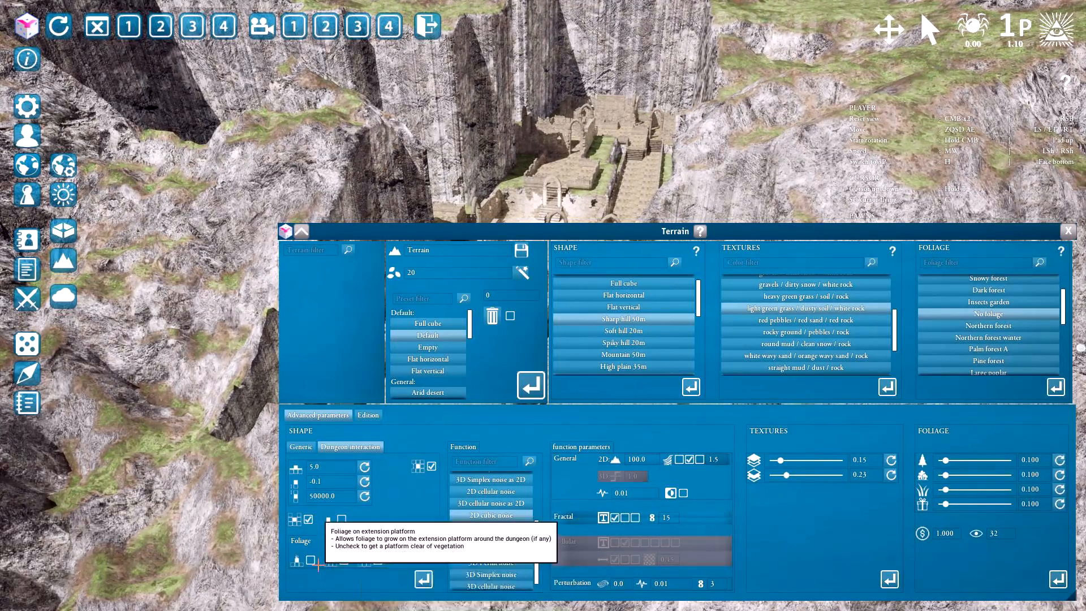
pyautogui.click(344, 560)
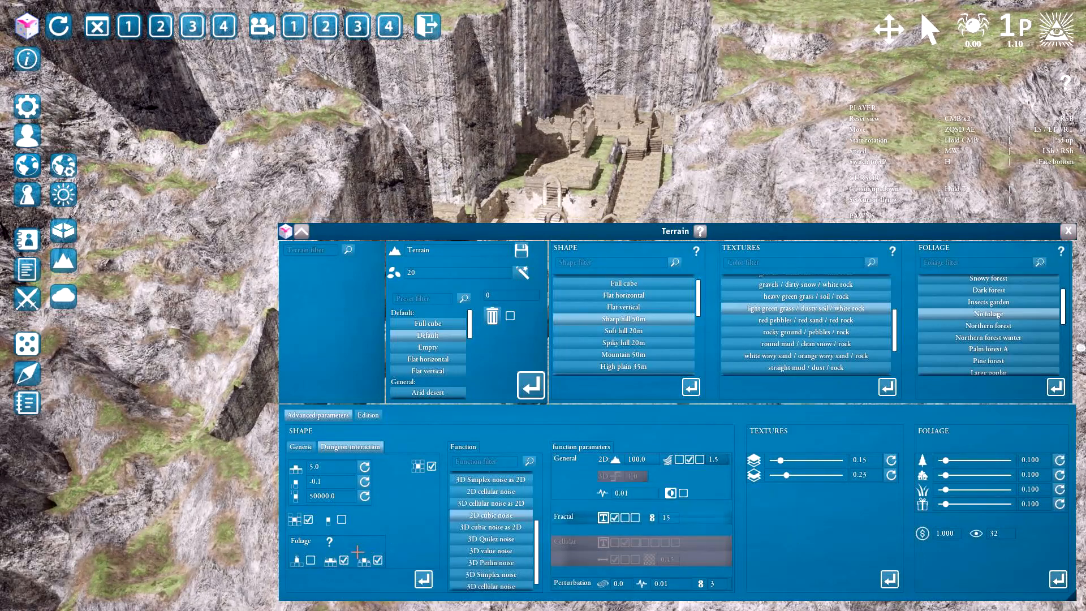
pyautogui.click(989, 326)
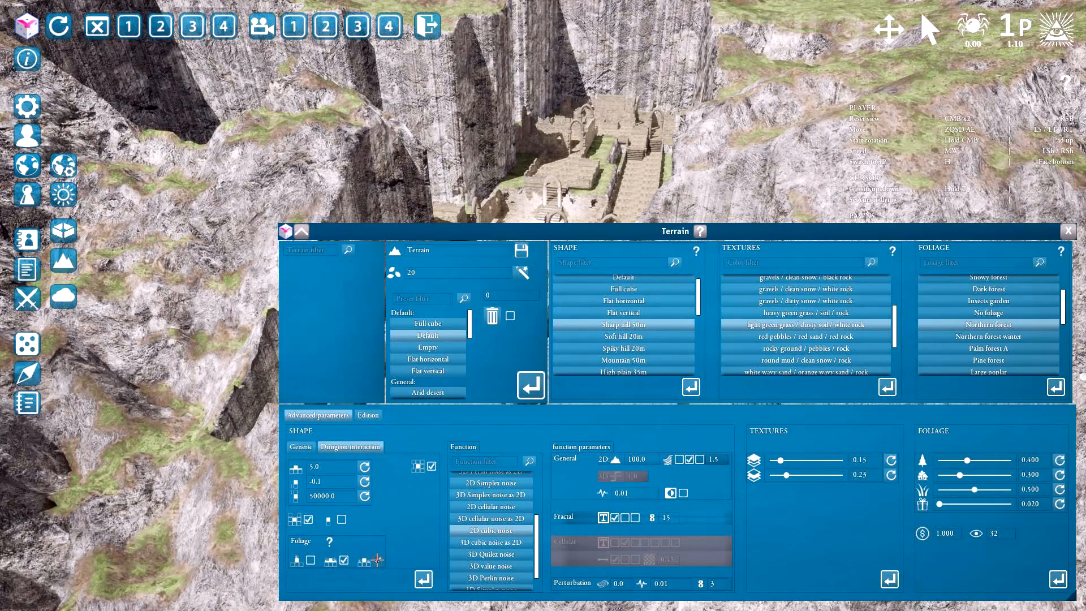
pyautogui.click(421, 577)
pyautogui.press('space')
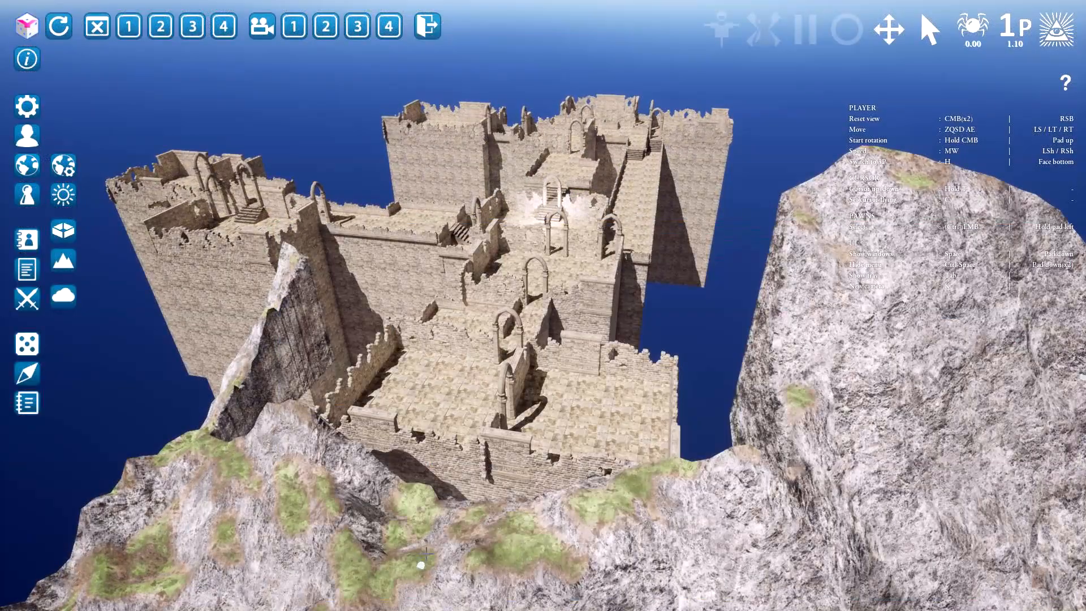
pyautogui.moveTo(480, 391); pyautogui.dragTo(554, 325, button='middle')
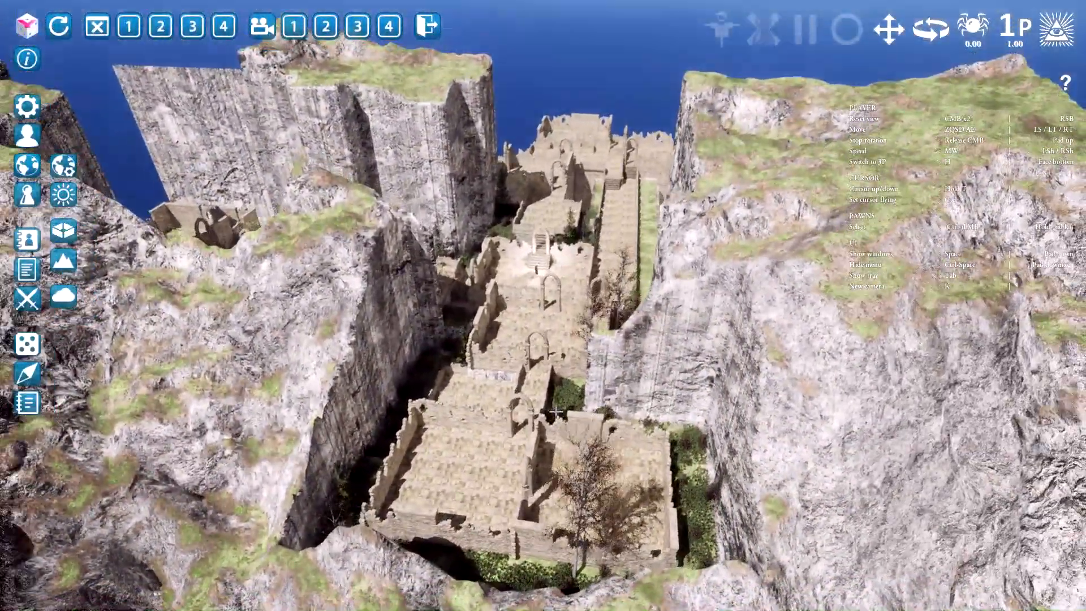
pyautogui.moveTo(556, 412); pyautogui.dragTo(481, 413, button='middle')
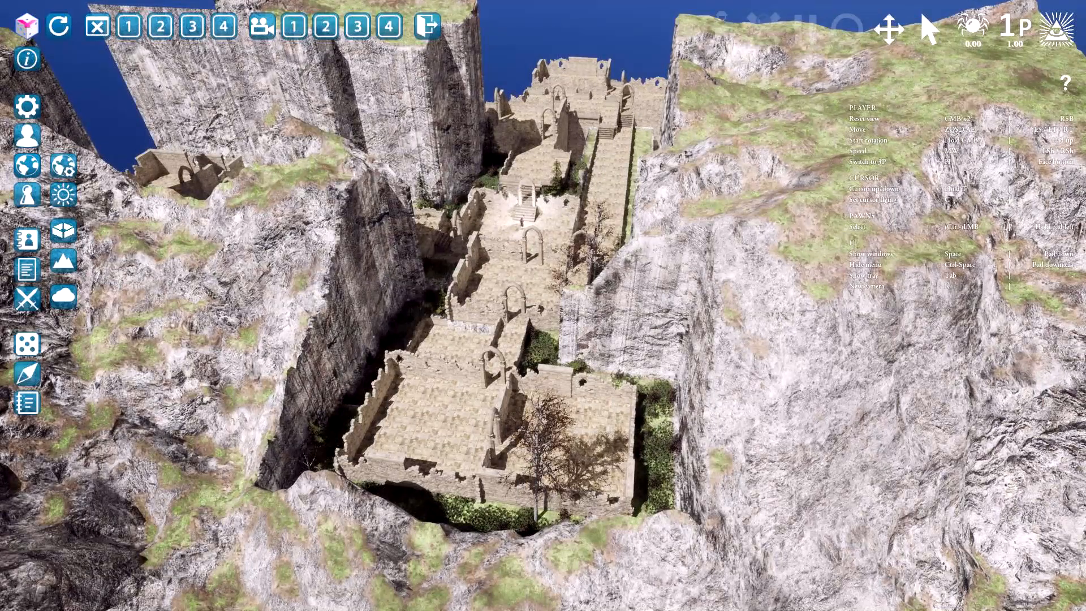
# Step: Set the foliage to No foliage, enable all three dungeon foliage options and apply the changes
pyautogui.press('space')
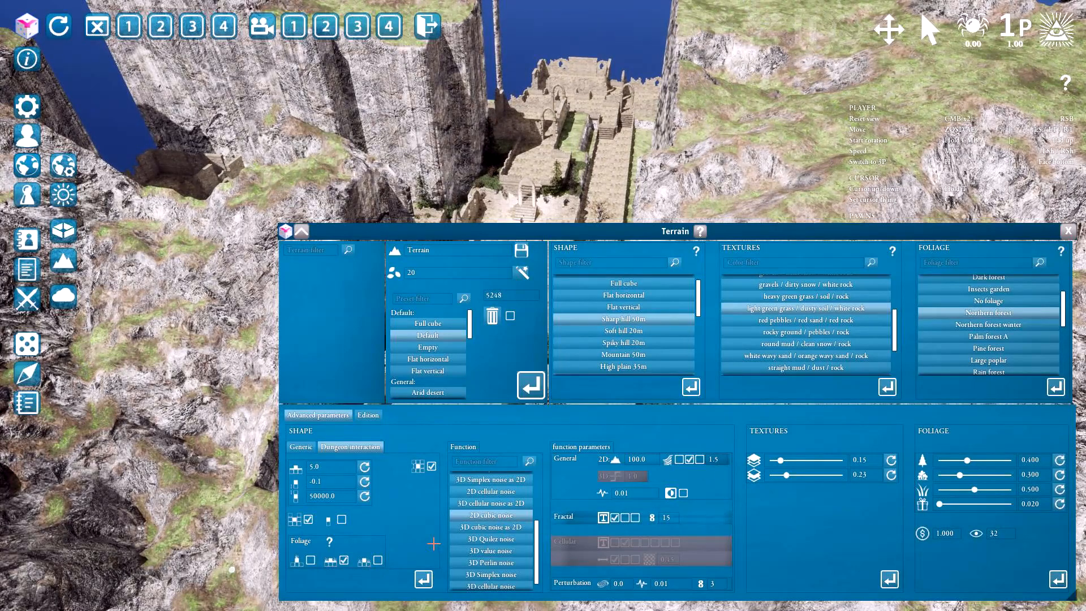
pyautogui.click(1000, 299)
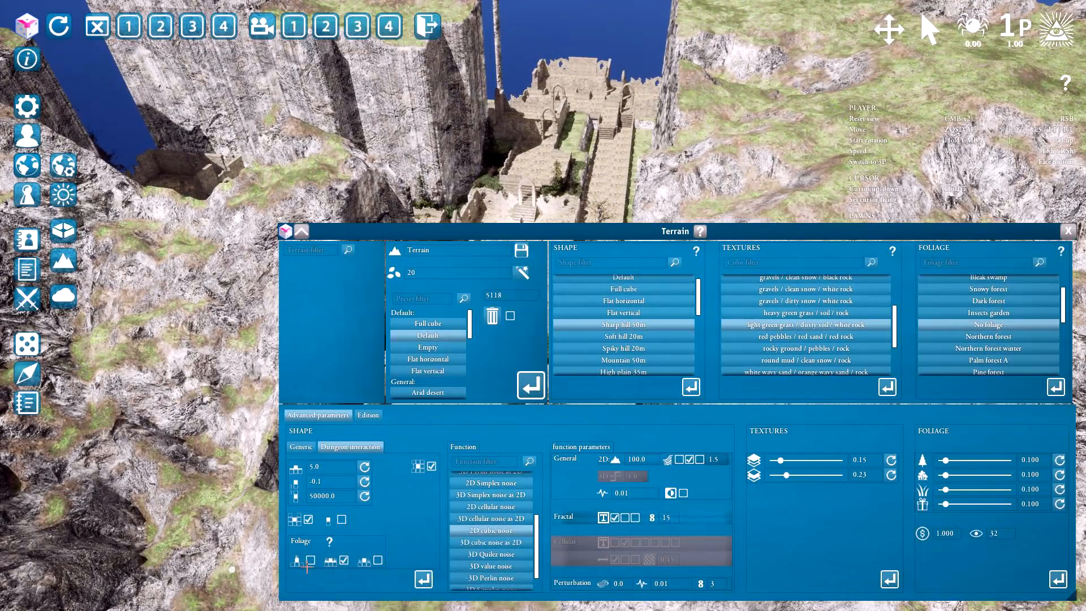
pyautogui.click(378, 560)
pyautogui.click(422, 579)
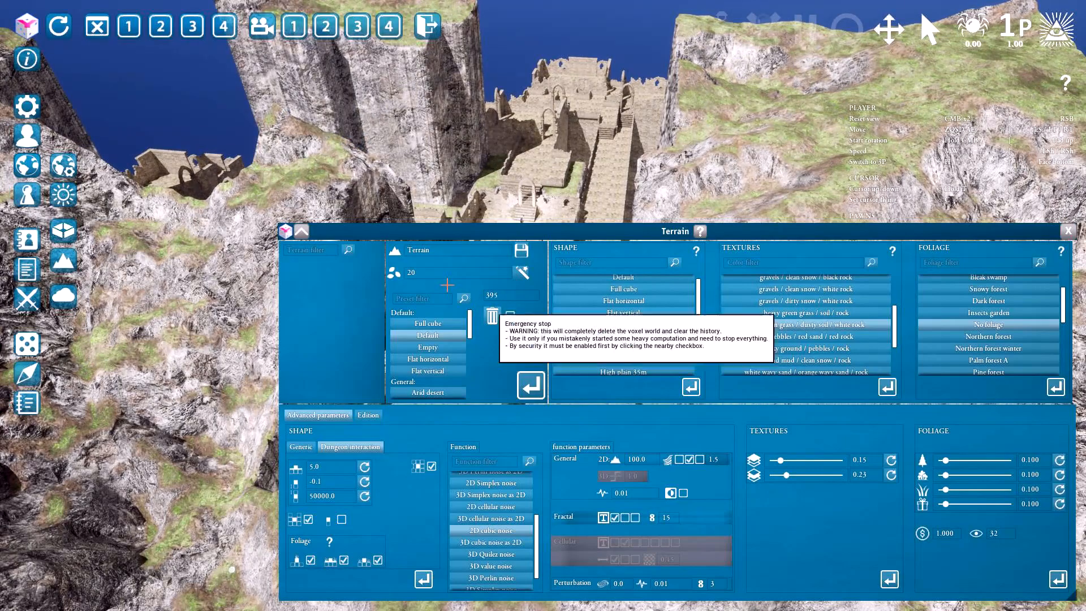
# Step: Choose Northern forest foliage, disable all three dungeon foliage options and apply the changes
pyautogui.press('space')
pyautogui.moveTo(525, 369); pyautogui.dragTo(525, 366, button='middle')
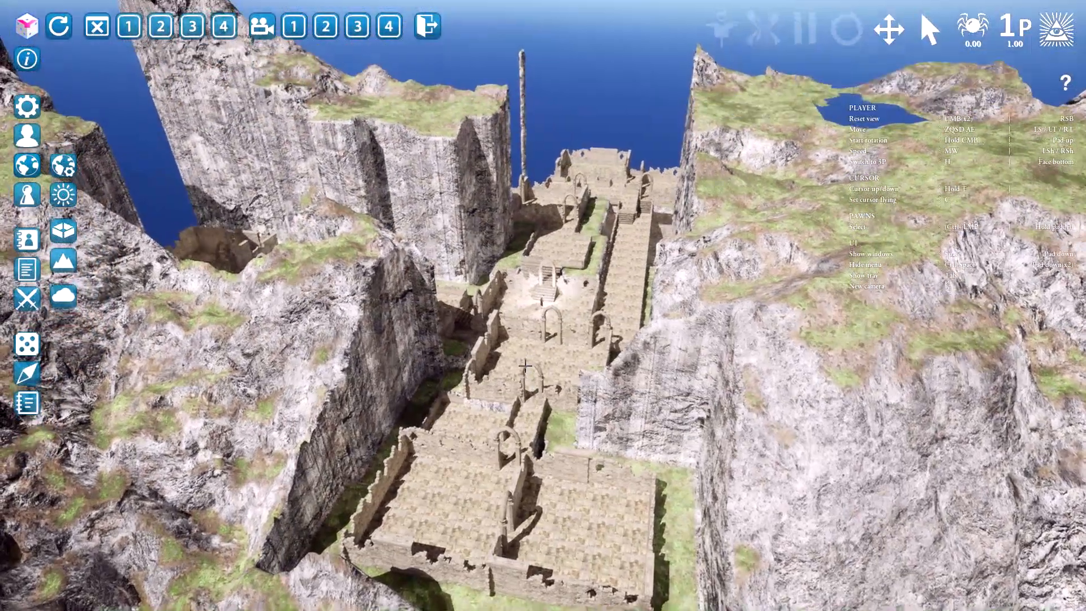
pyautogui.press('space')
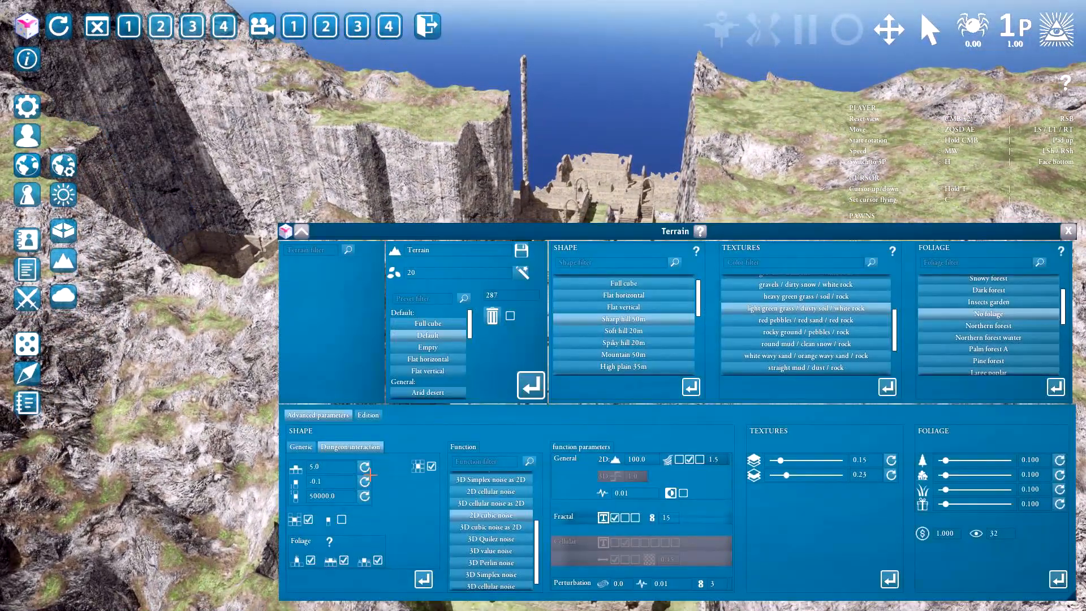
pyautogui.click(982, 324)
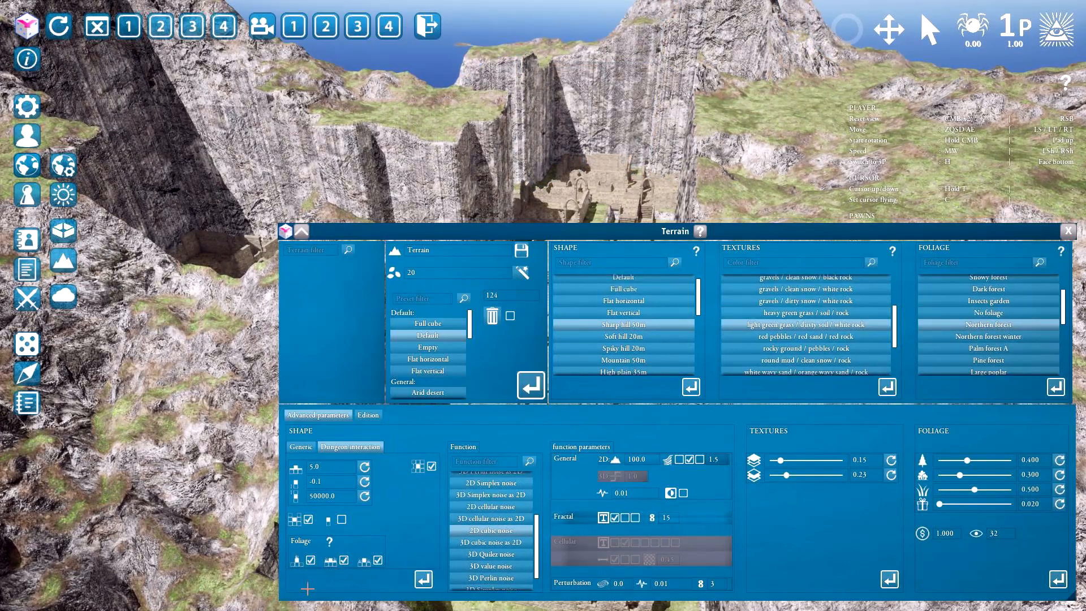
pyautogui.click(311, 559)
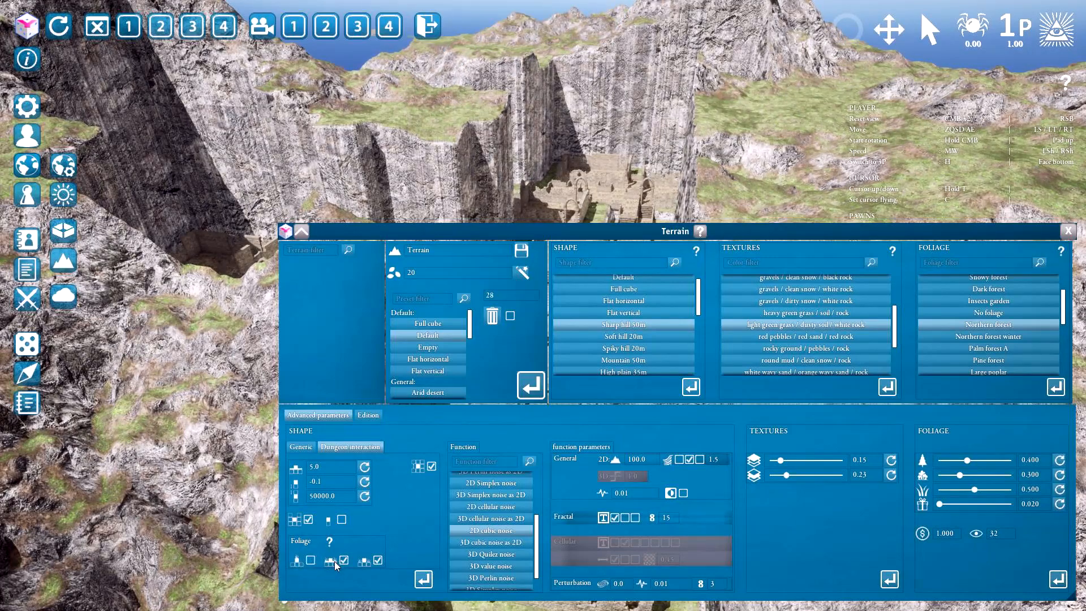
pyautogui.click(343, 560)
pyautogui.click(378, 560)
pyautogui.click(424, 579)
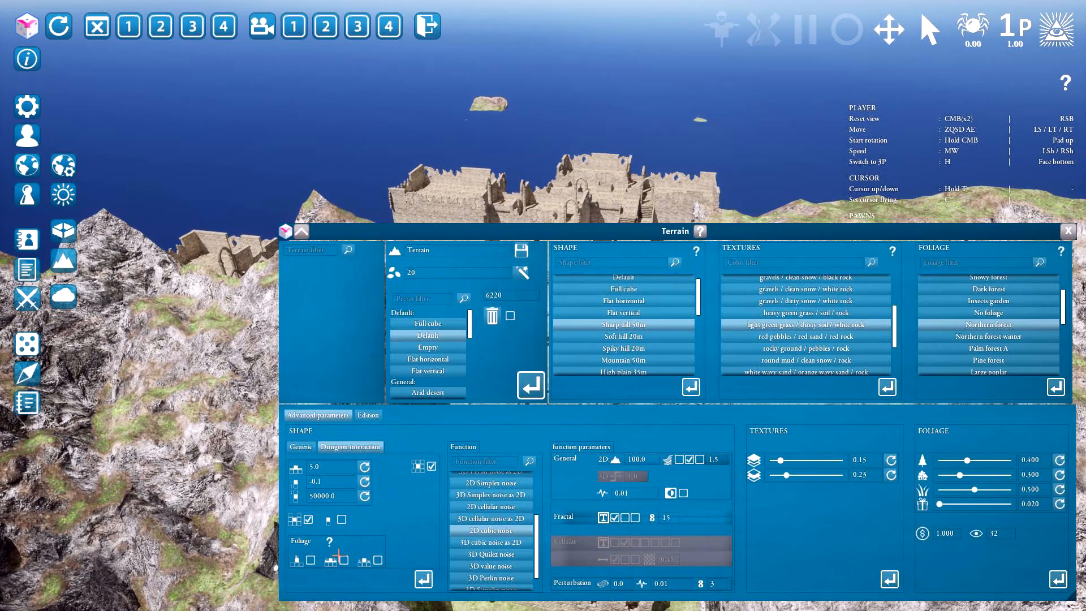
pyautogui.moveTo(502, 294)
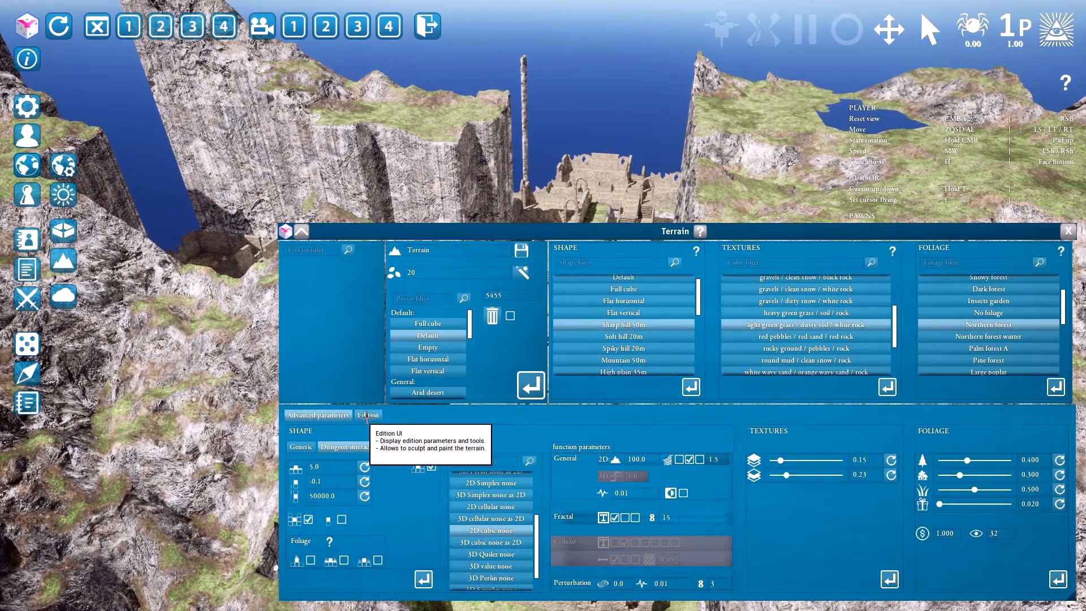
# Step: Enable terrain edit mode with the paint tool and paint foliage patches on the slopes around the dungeon
pyautogui.click(367, 417)
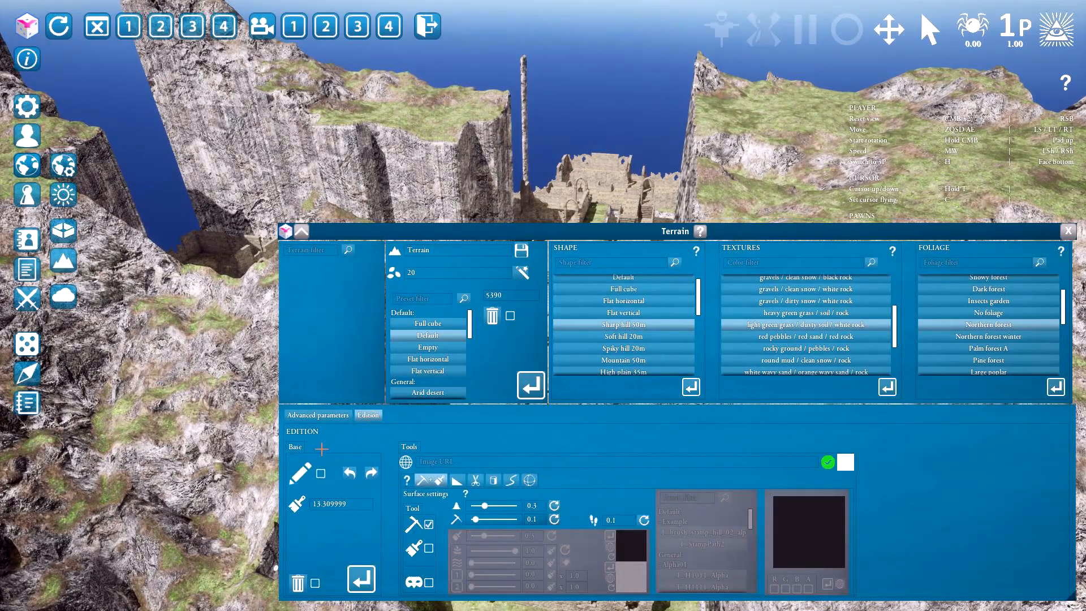
pyautogui.click(321, 473)
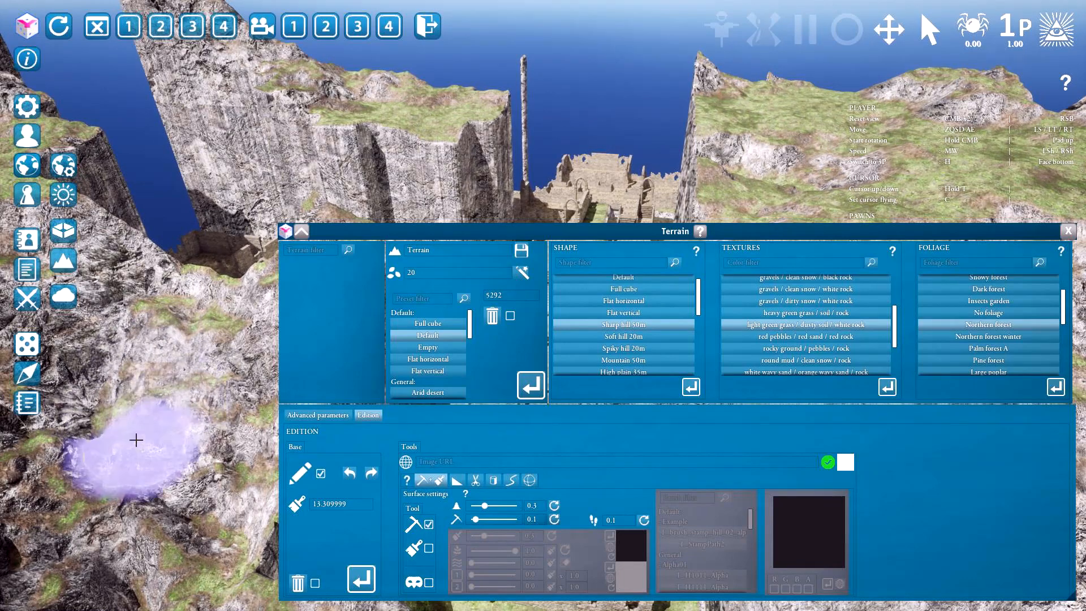
pyautogui.click(429, 549)
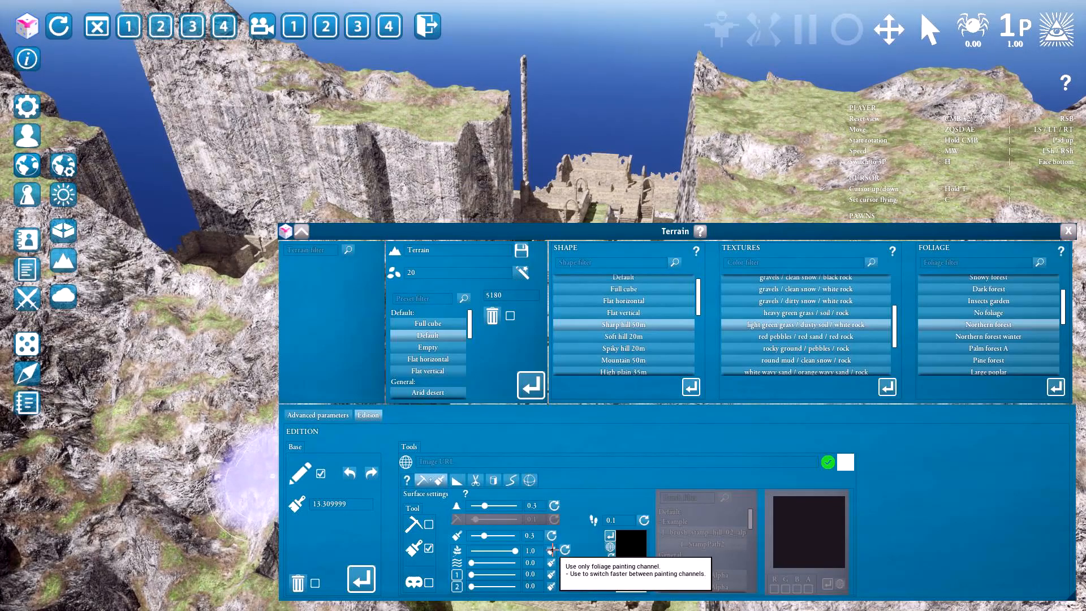
pyautogui.press('space')
pyautogui.moveTo(547, 427); pyautogui.dragTo(411, 379, button='middle')
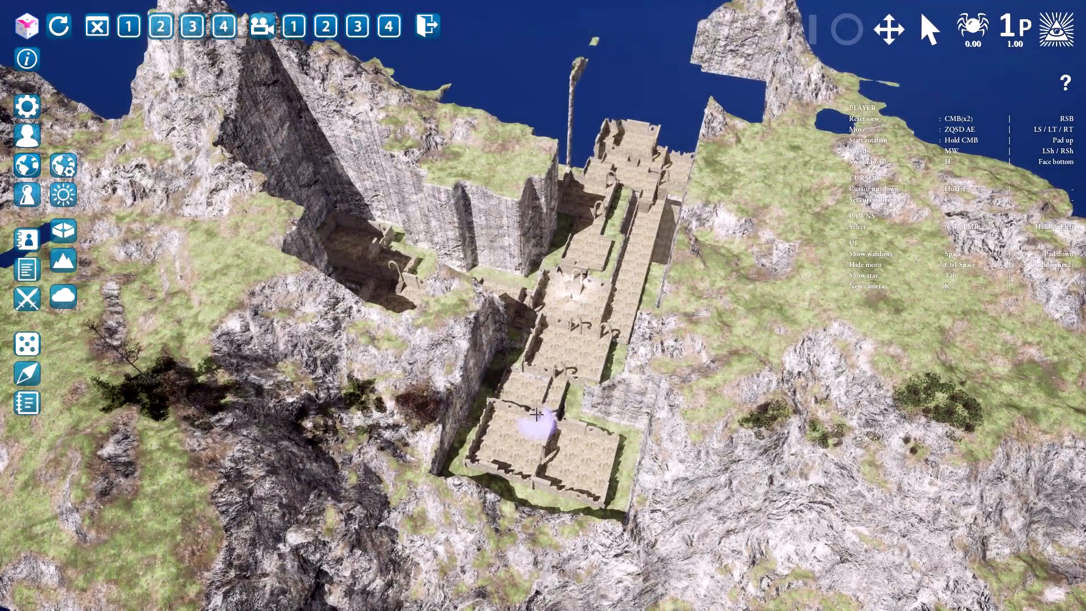
pyautogui.press('space')
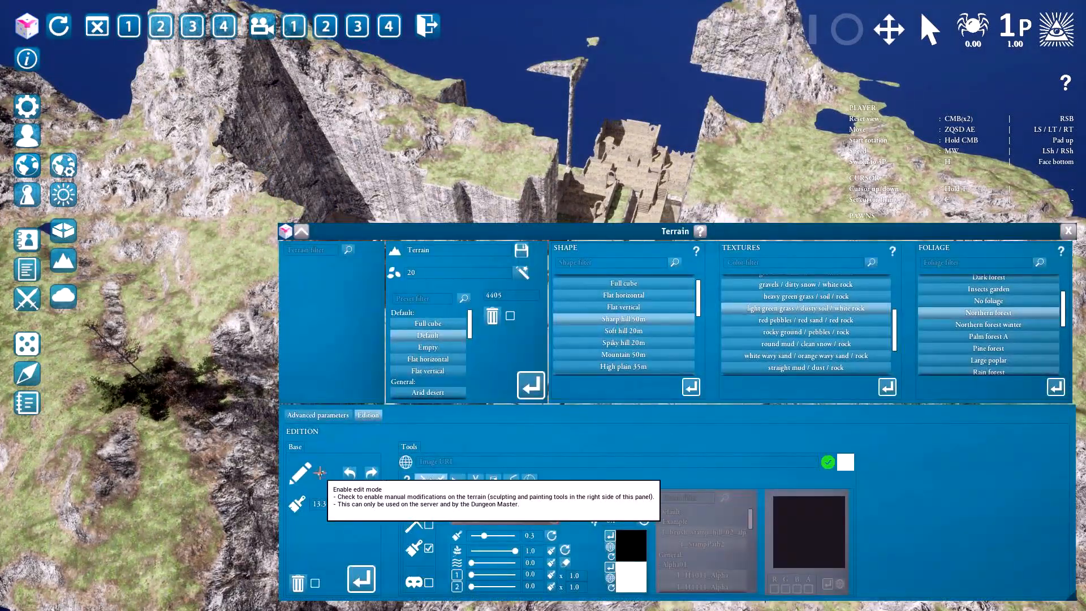
# Step: Turn off terrain edit mode and delete all manual modifications of the terrain
pyautogui.click(320, 473)
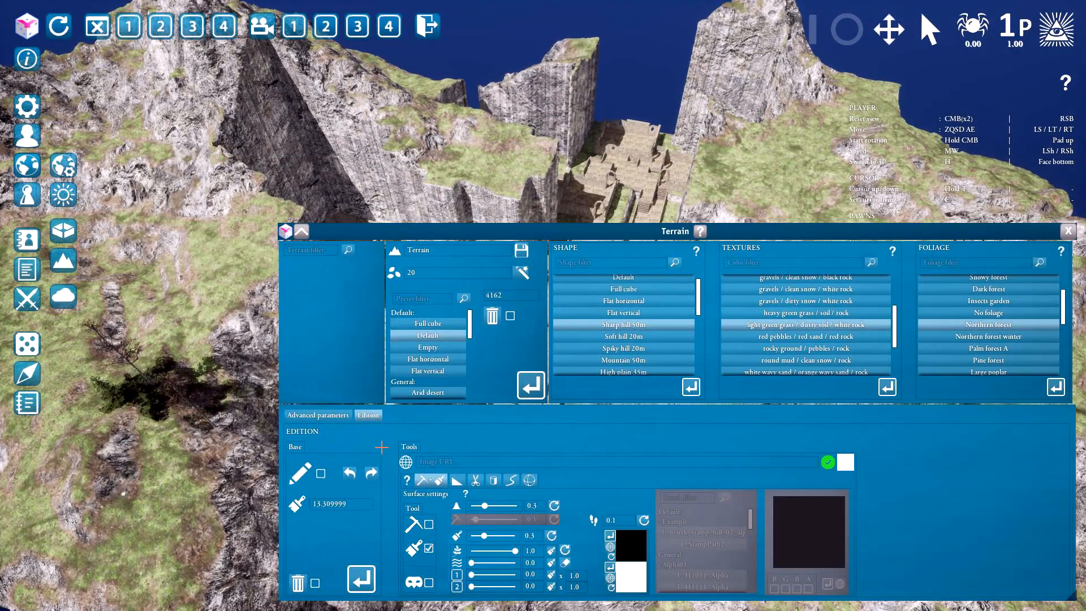
pyautogui.press('space')
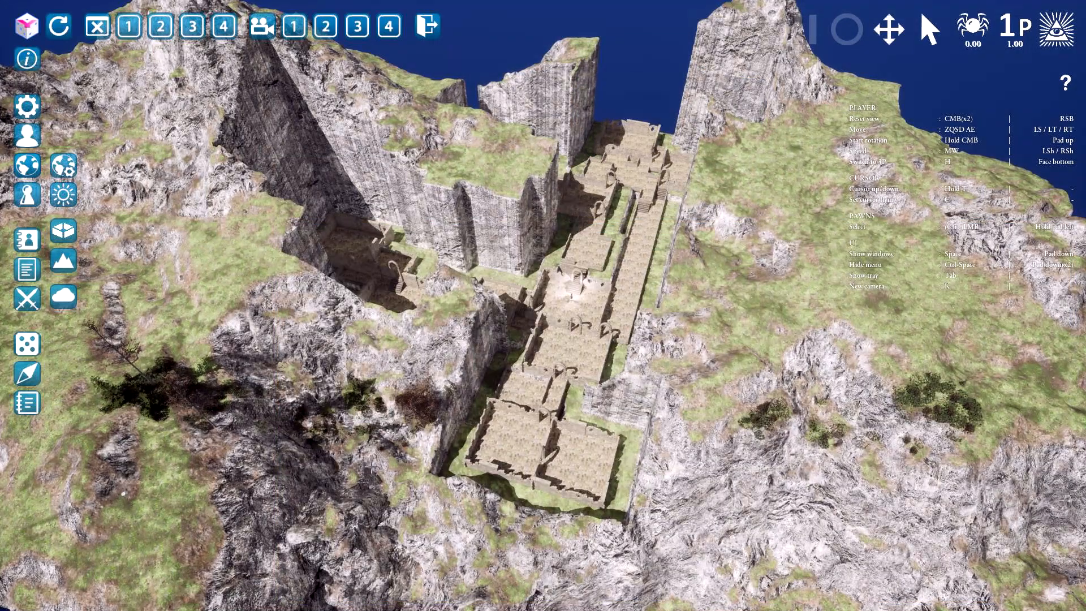
pyautogui.moveTo(496, 460); pyautogui.dragTo(499, 452, button='middle')
pyautogui.press('space')
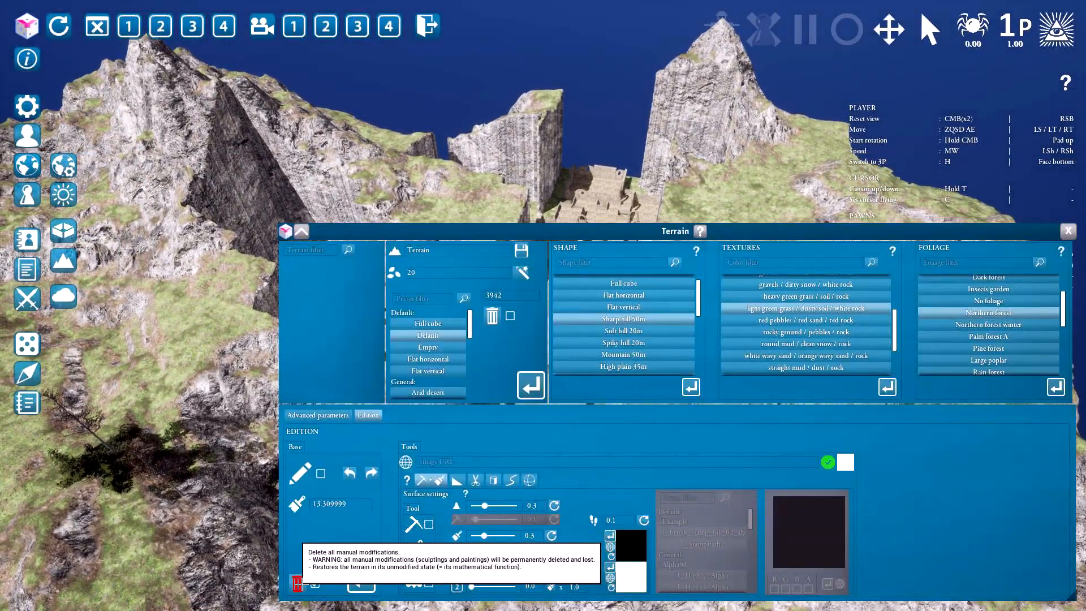
pyautogui.click(297, 583)
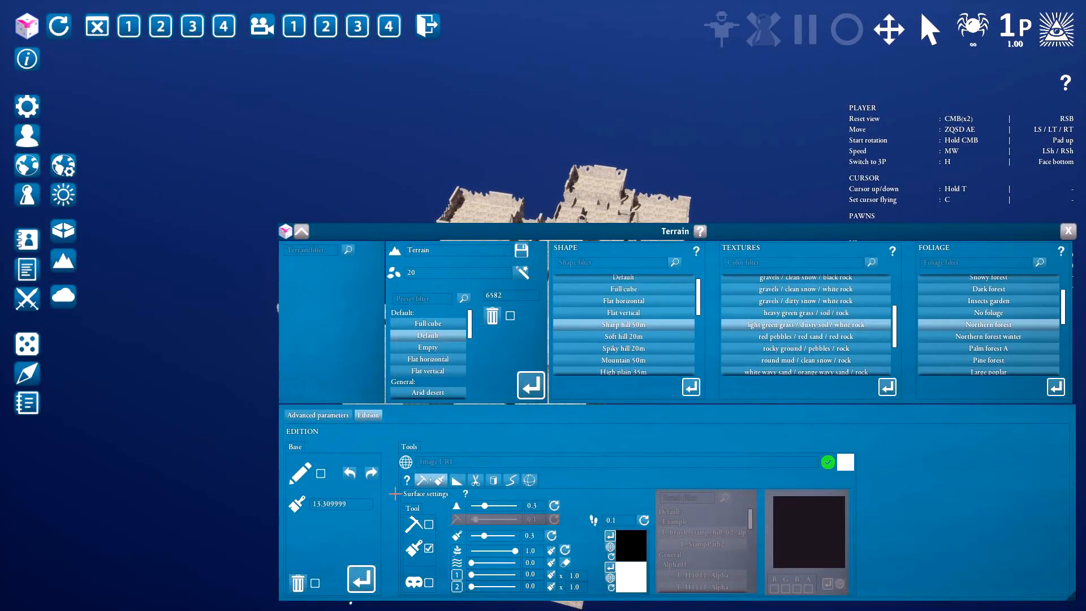
# Step: Set the foliage to No foliage, recompute the terrain with dungeon carving disabled and view the ground over the dungeon
pyautogui.click(335, 412)
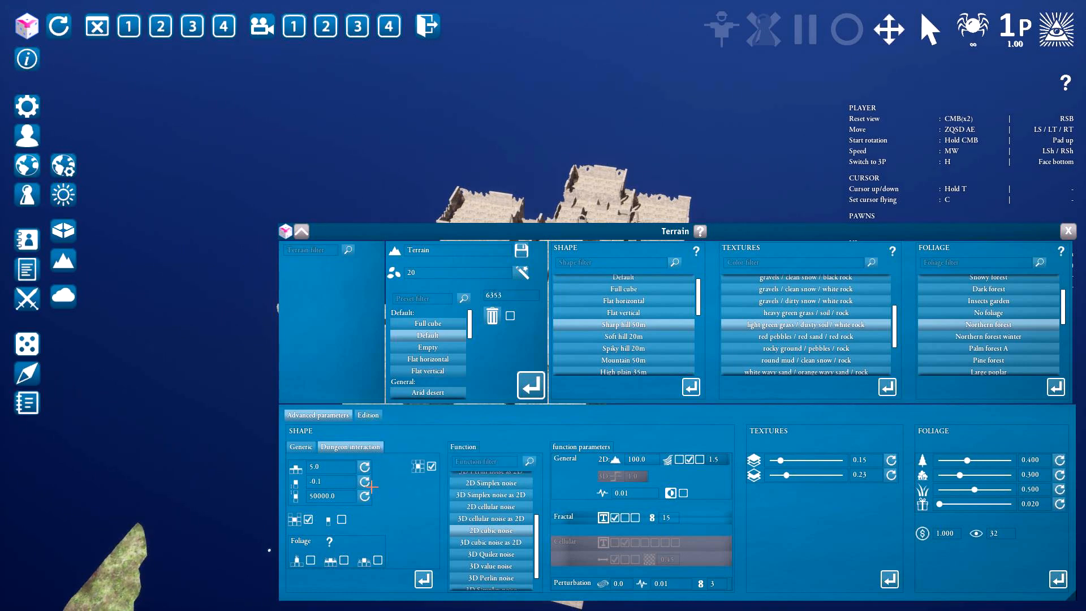
pyautogui.click(1000, 313)
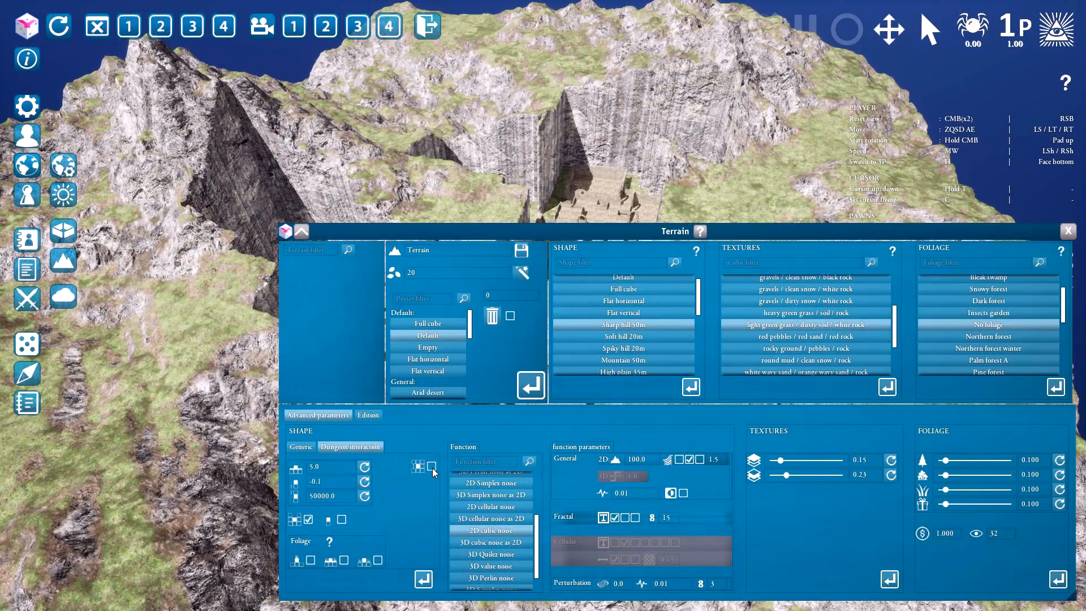
pyautogui.click(423, 579)
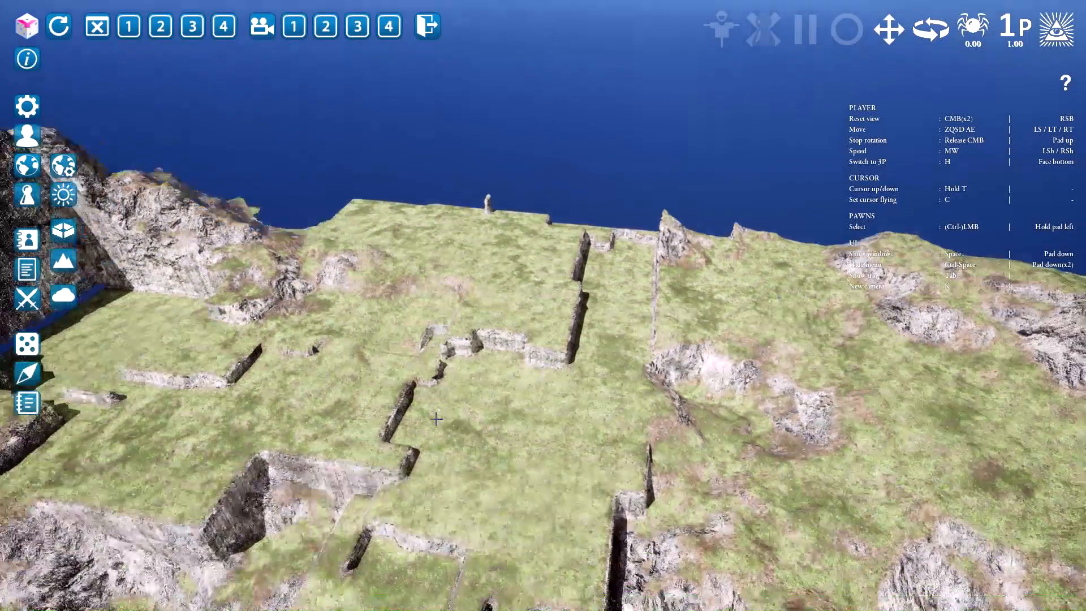
pyautogui.press('s')
pyautogui.moveTo(436, 419); pyautogui.dragTo(436, 418, button='middle')
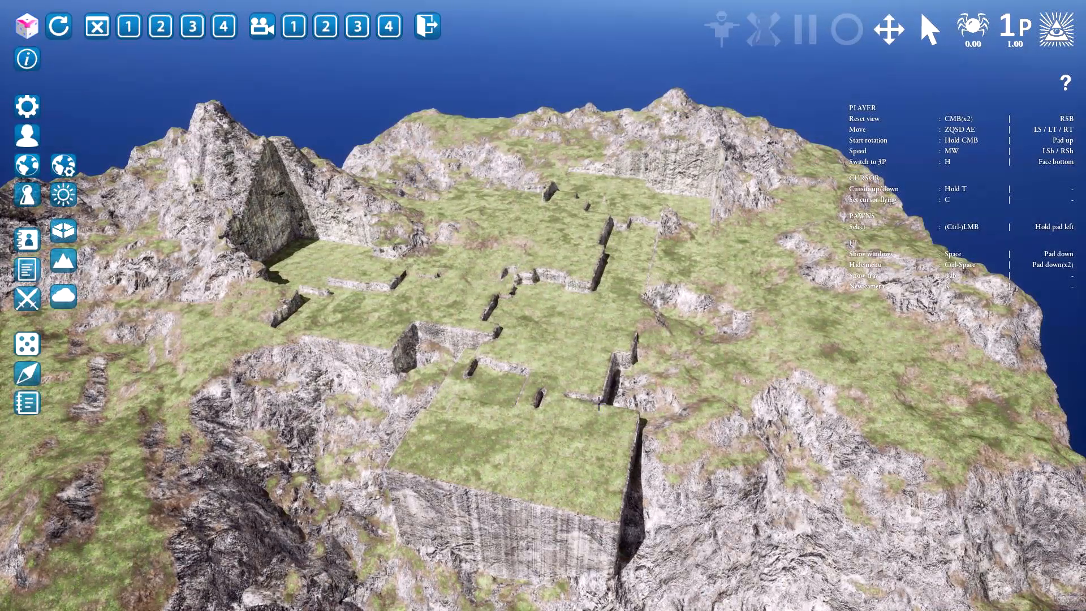
# Step: Choose Northern forest foliage, allow it on the dungeon's extension and surroundings, apply it and view the vegetation from several angles
pyautogui.press('space')
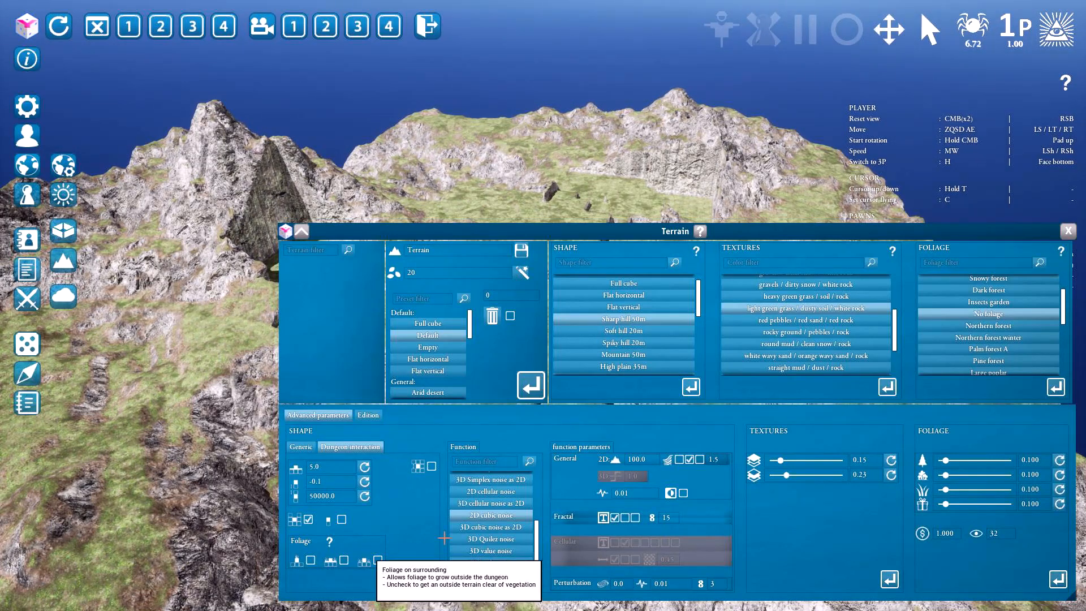
pyautogui.click(990, 326)
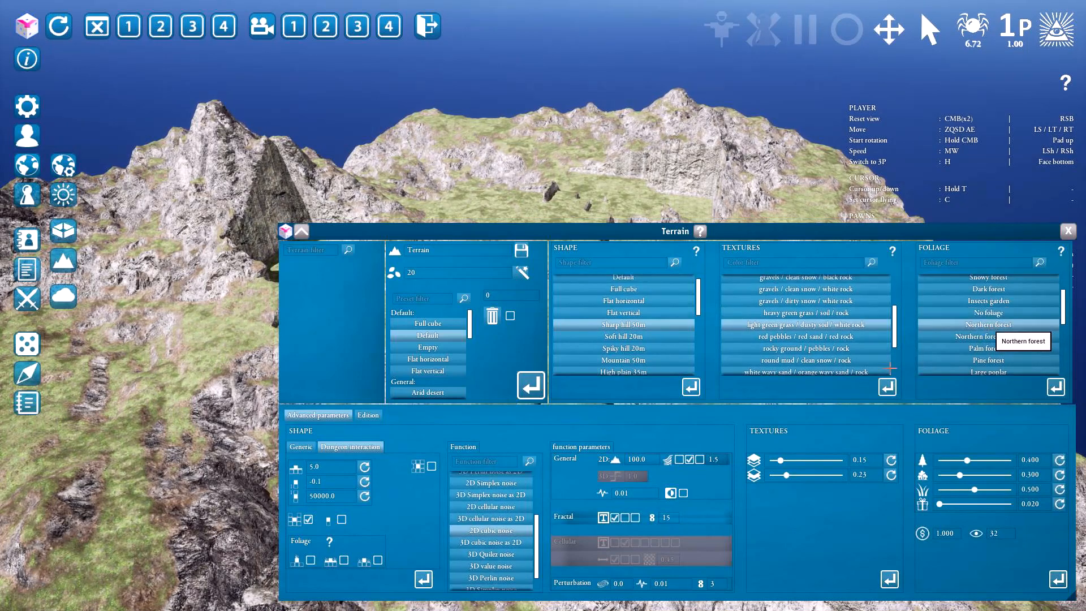
pyautogui.click(377, 560)
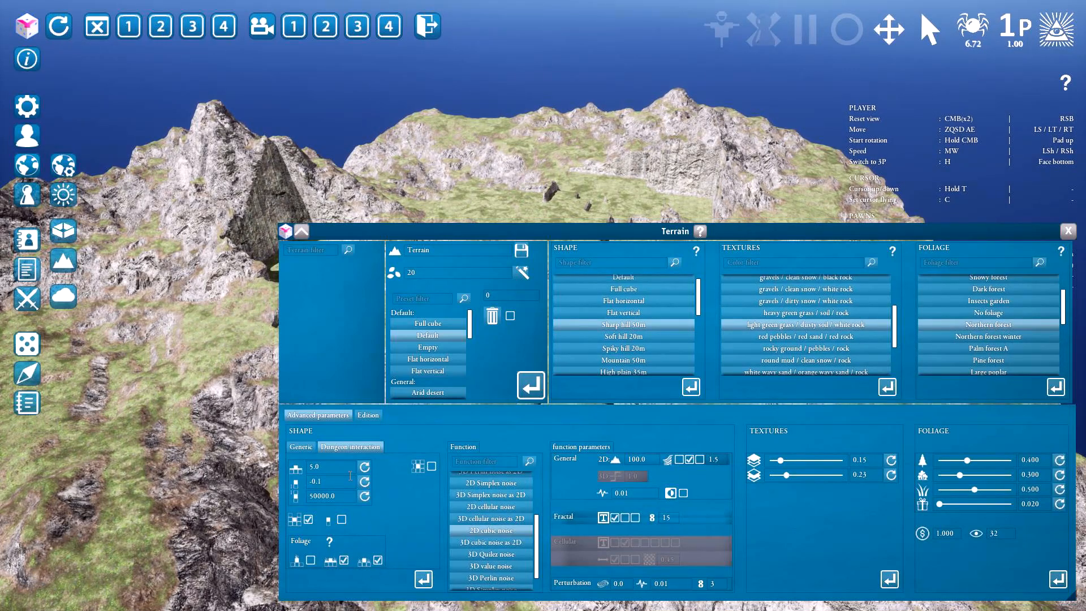
pyautogui.click(424, 579)
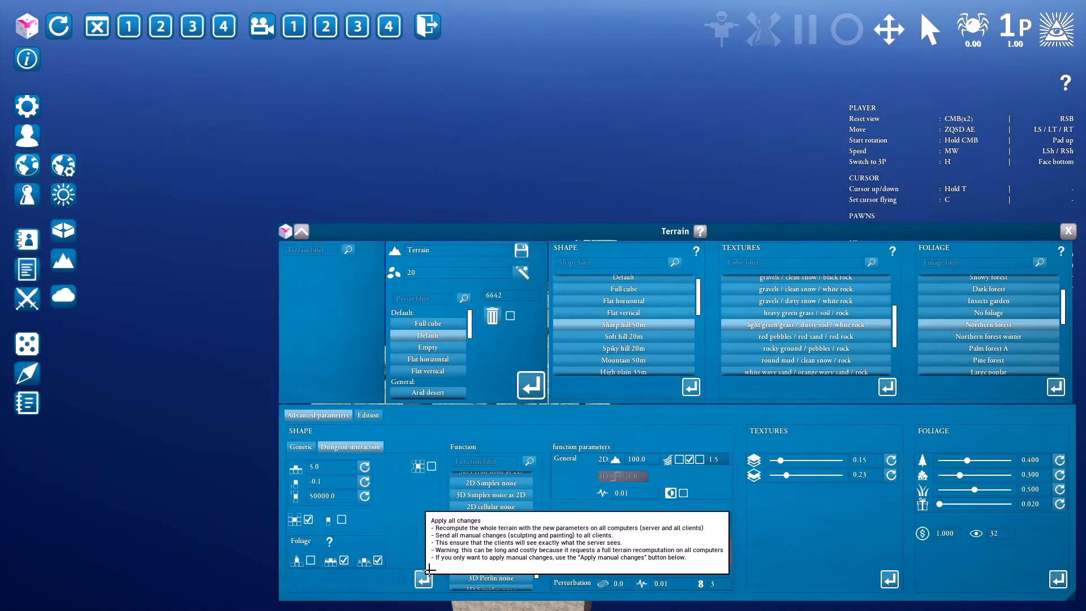
pyautogui.press('space')
pyautogui.moveTo(584, 448); pyautogui.dragTo(606, 389, button='middle')
pyautogui.press('d')
pyautogui.press('z')
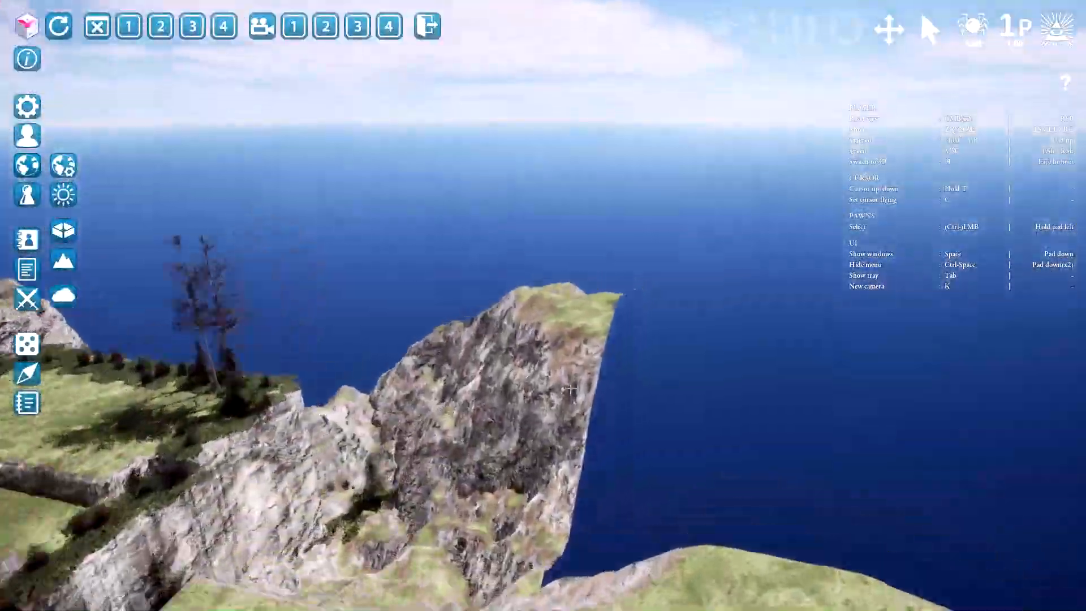
pyautogui.moveTo(569, 389); pyautogui.dragTo(531, 365, button='middle')
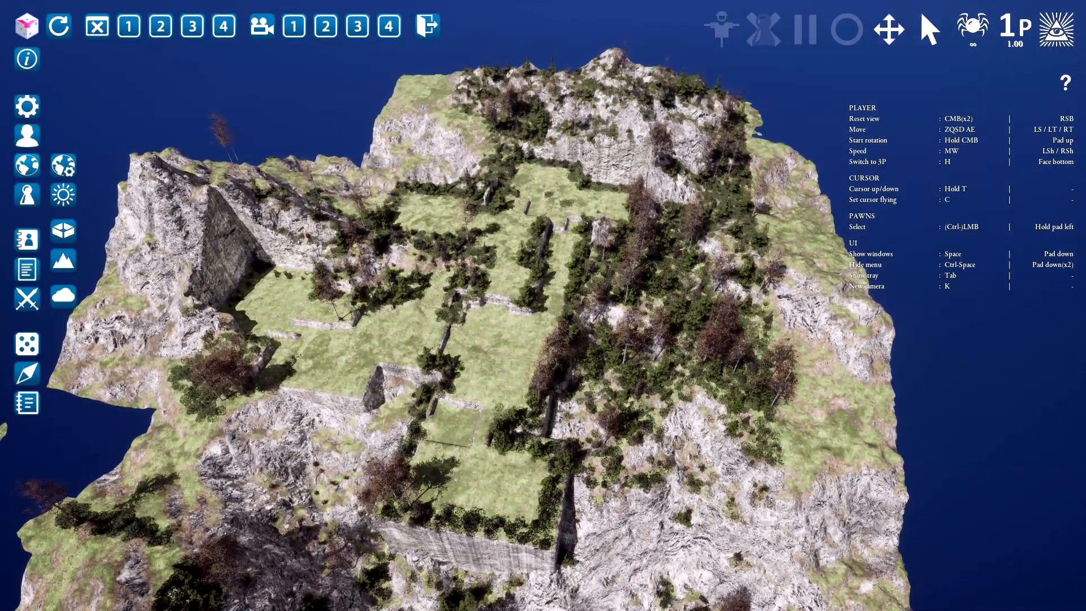
pyautogui.moveTo(292, 364); pyautogui.dragTo(292, 319, button='middle')
pyautogui.press('space')
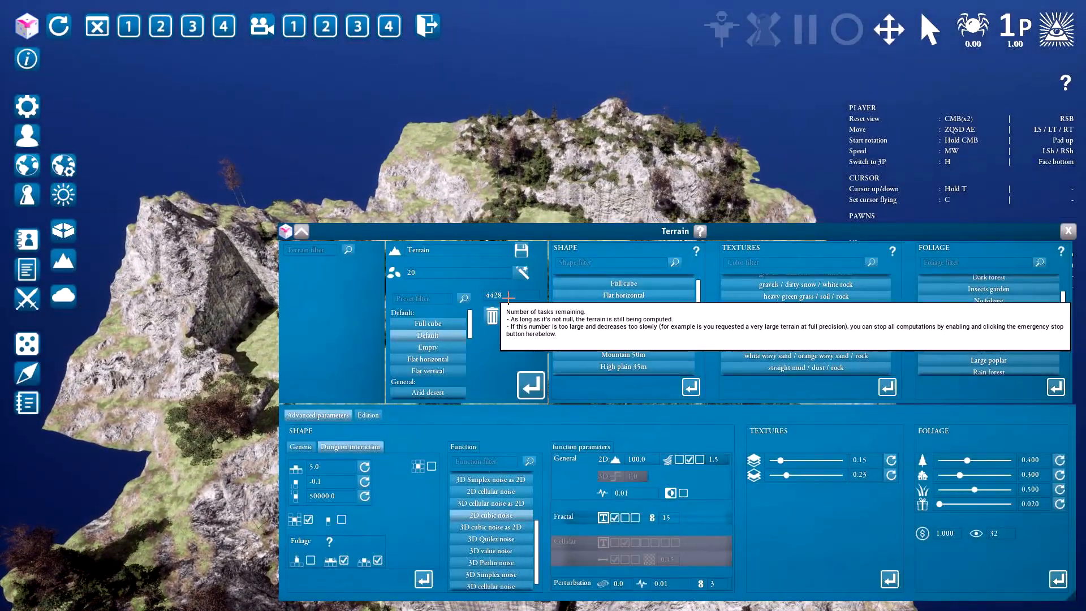
pyautogui.press('space')
pyautogui.moveTo(498, 294); pyautogui.dragTo(489, 379, button='middle')
# Step: Set the foliage to No foliage, recompute the terrain with dungeon carving disabled and open the dungeon settings
pyautogui.press('space')
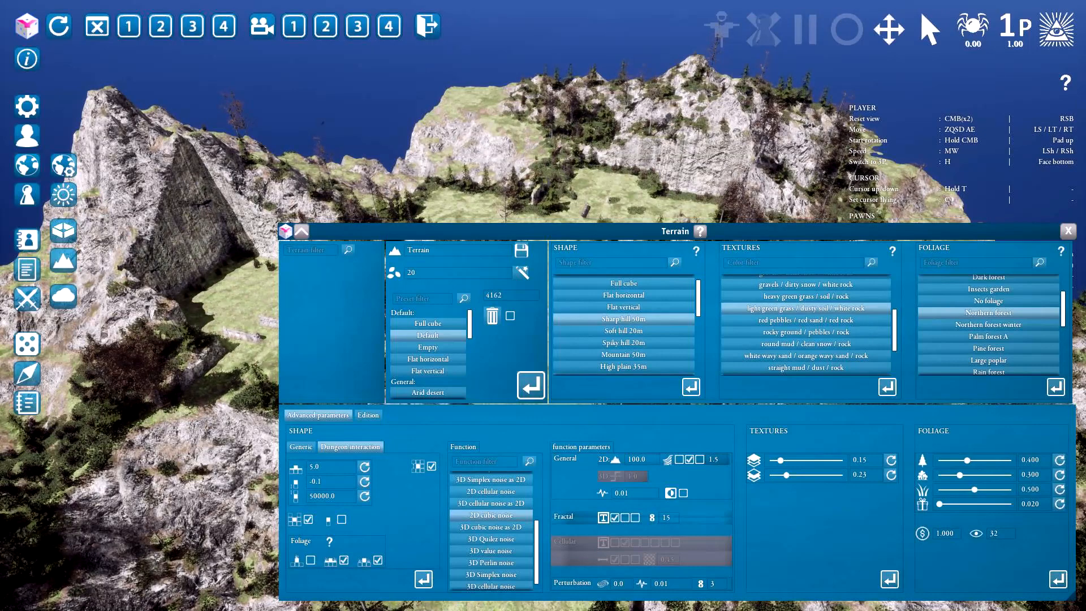
pyautogui.click(988, 301)
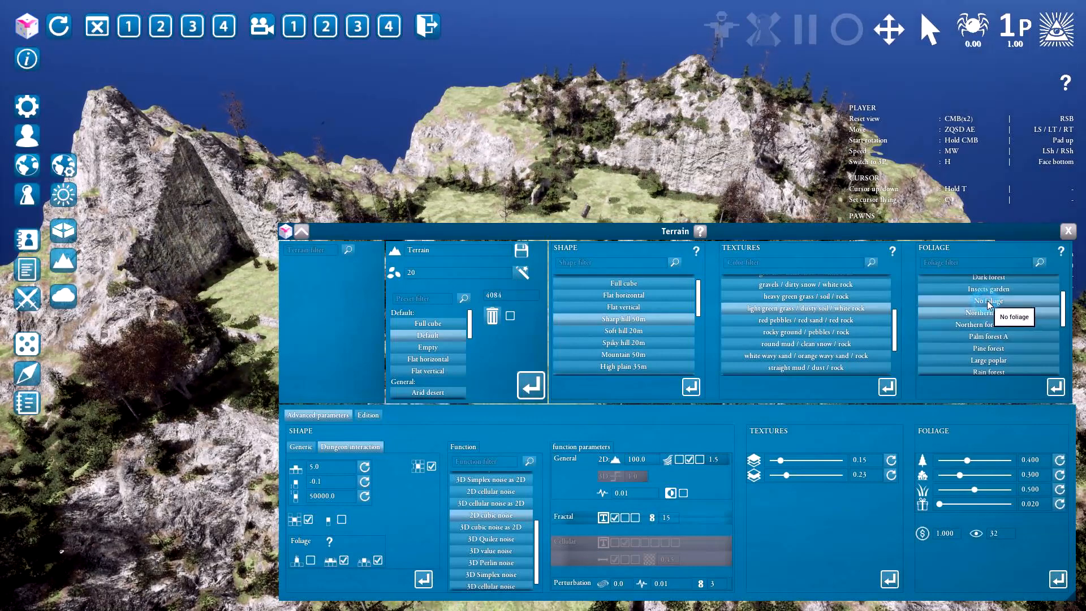
pyautogui.click(422, 577)
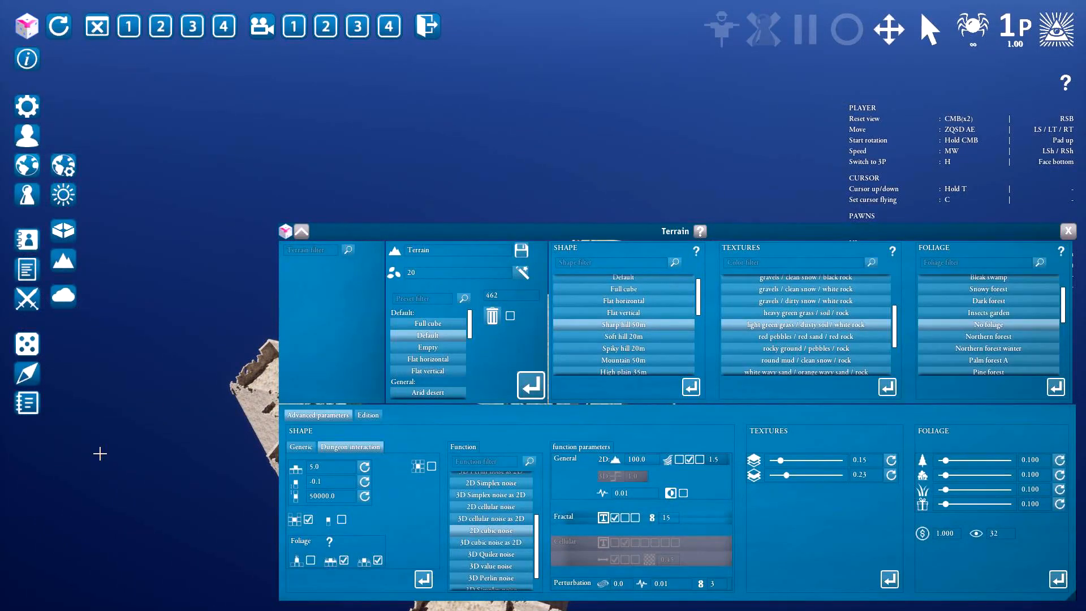
pyautogui.click(66, 230)
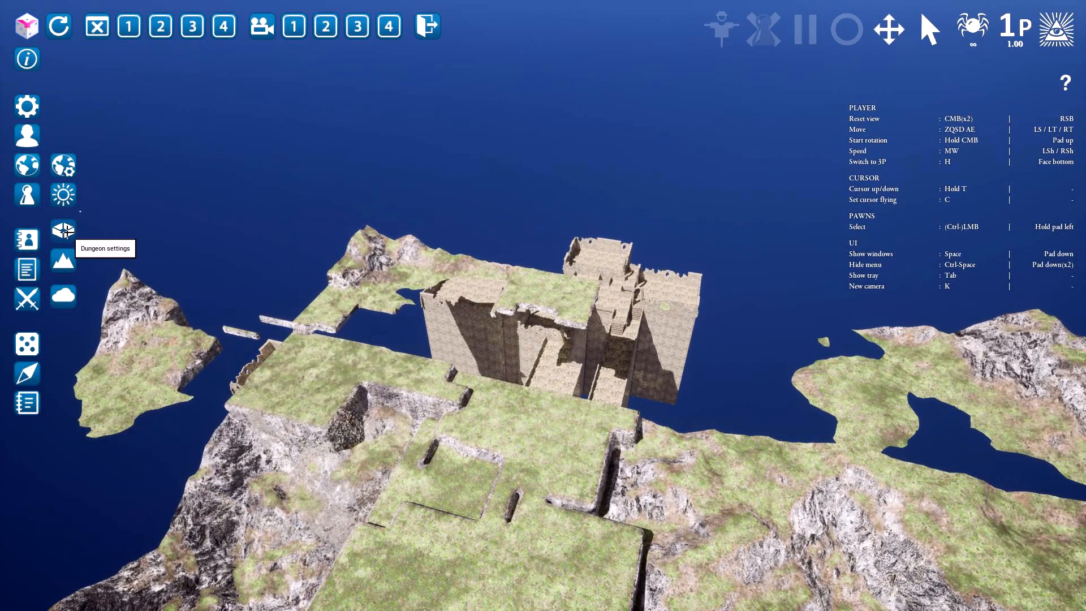
pyautogui.click(76, 240)
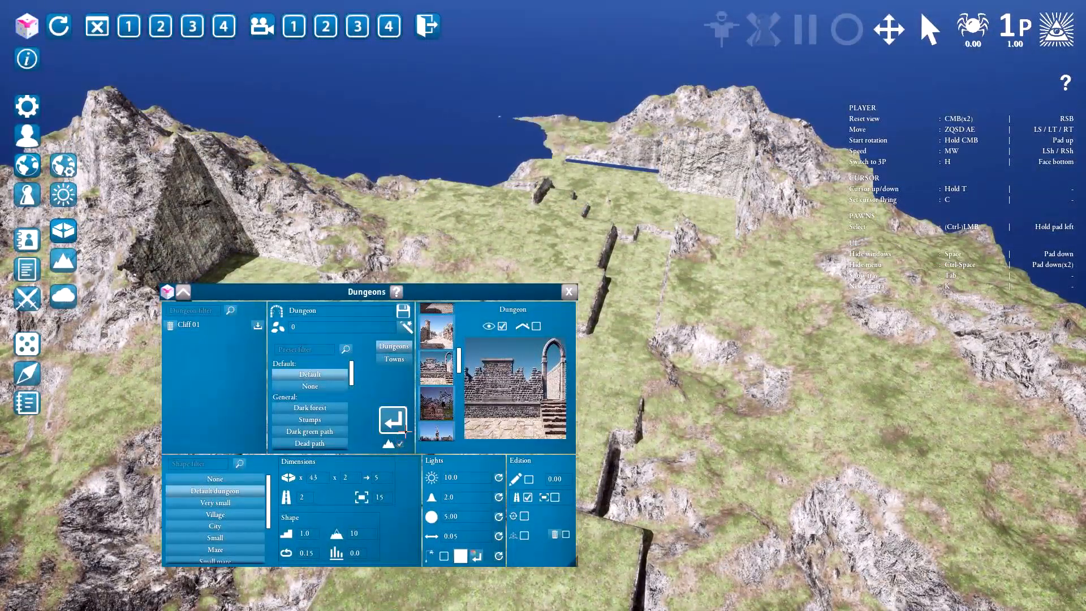
# Step: Re-enable dungeon carving in the terrain settings, recompute the terrain and close the terrain settings
pyautogui.click(64, 262)
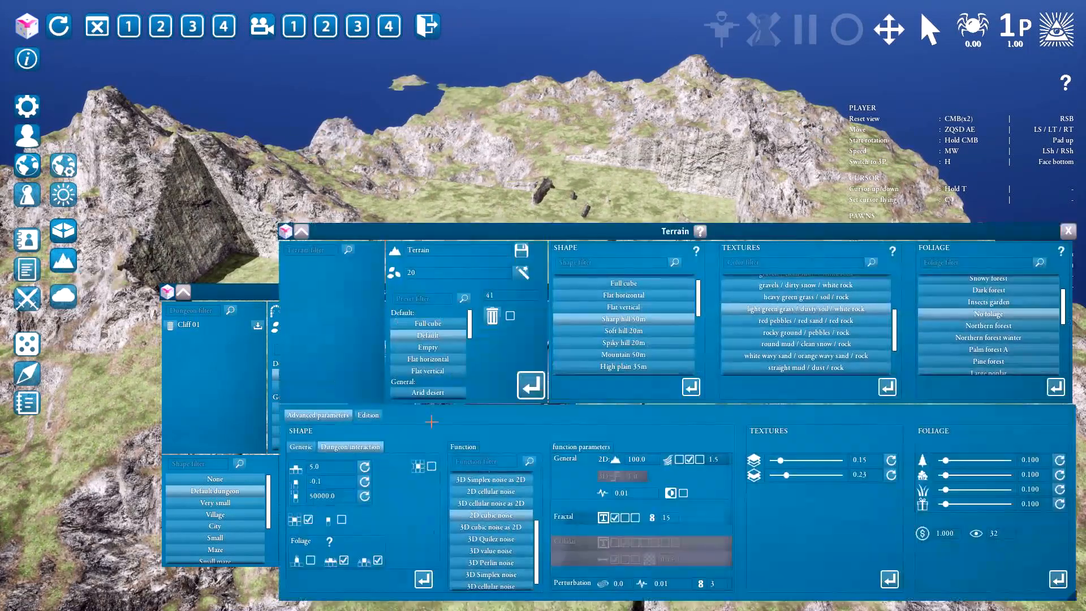
pyautogui.click(432, 465)
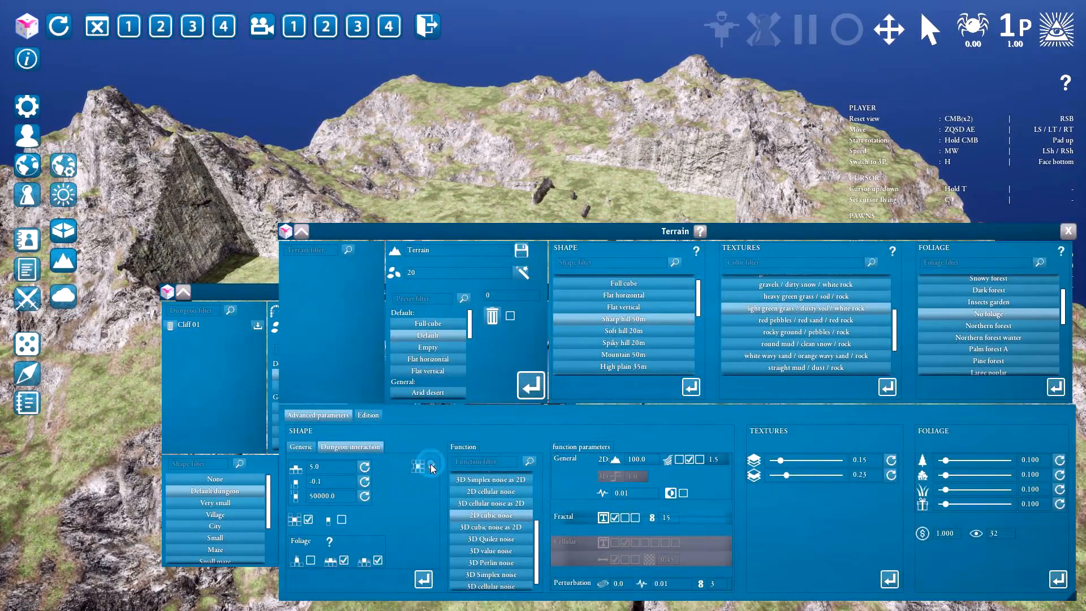
pyautogui.click(424, 578)
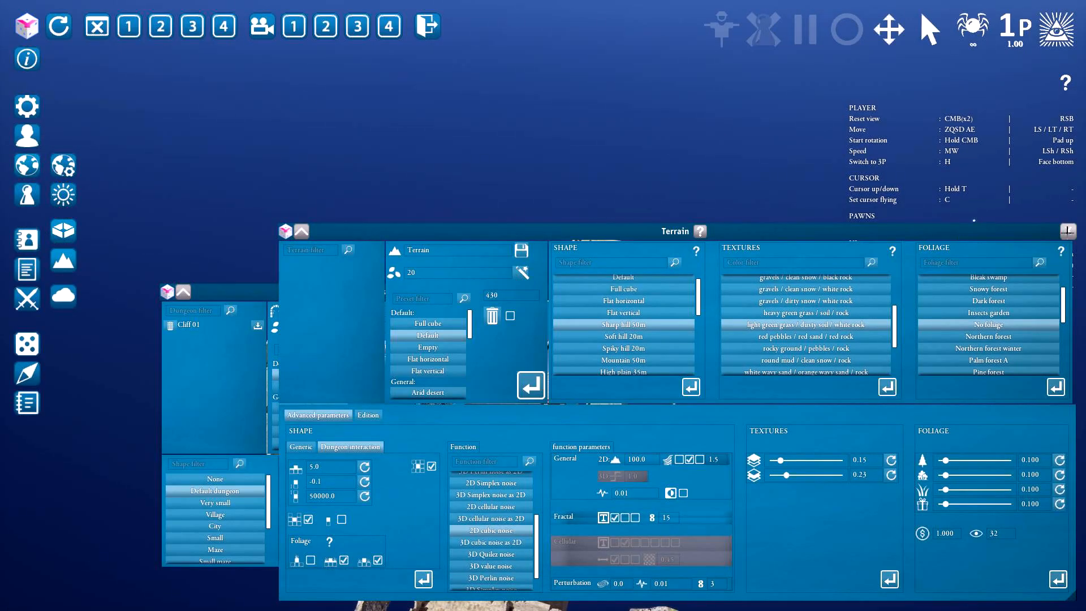
pyautogui.click(1067, 231)
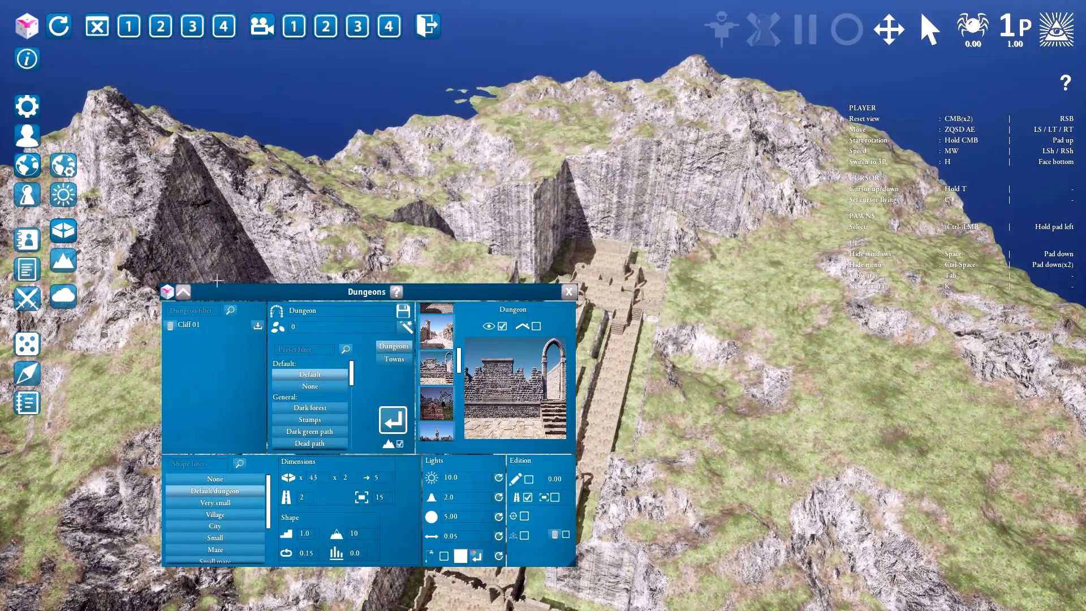
# Step: Open the terrain settings again, rebuild the terrain with the existing parameters and close the settings
pyautogui.click(64, 262)
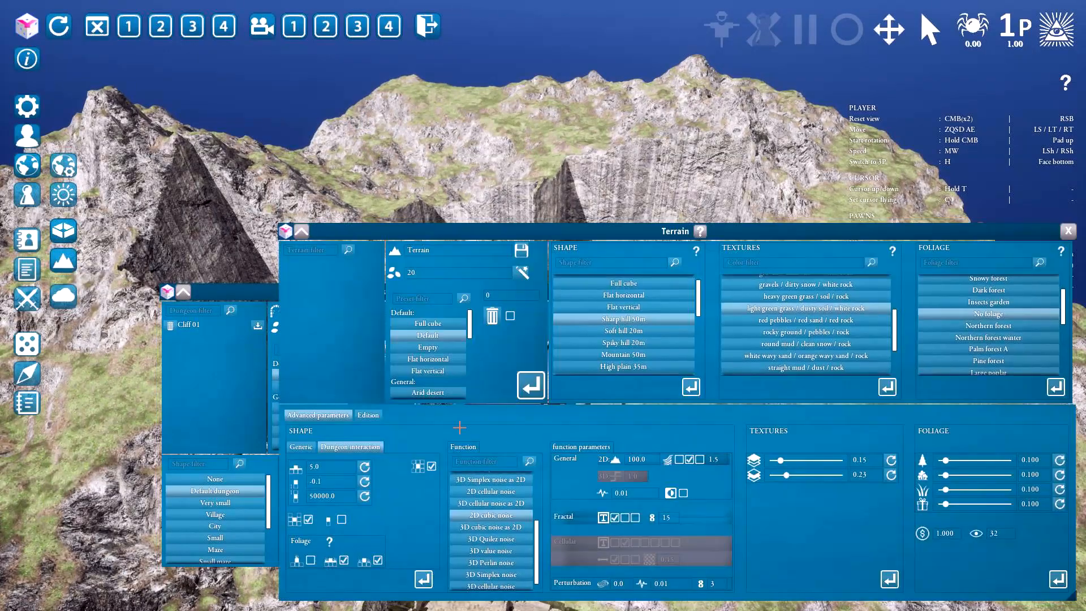
pyautogui.click(537, 386)
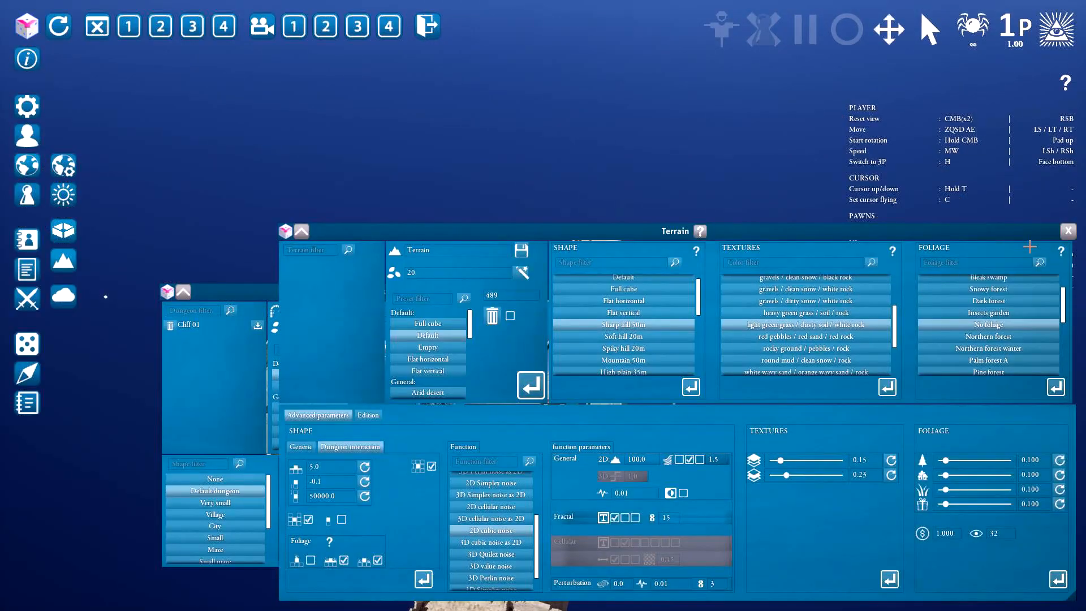
pyautogui.click(1067, 231)
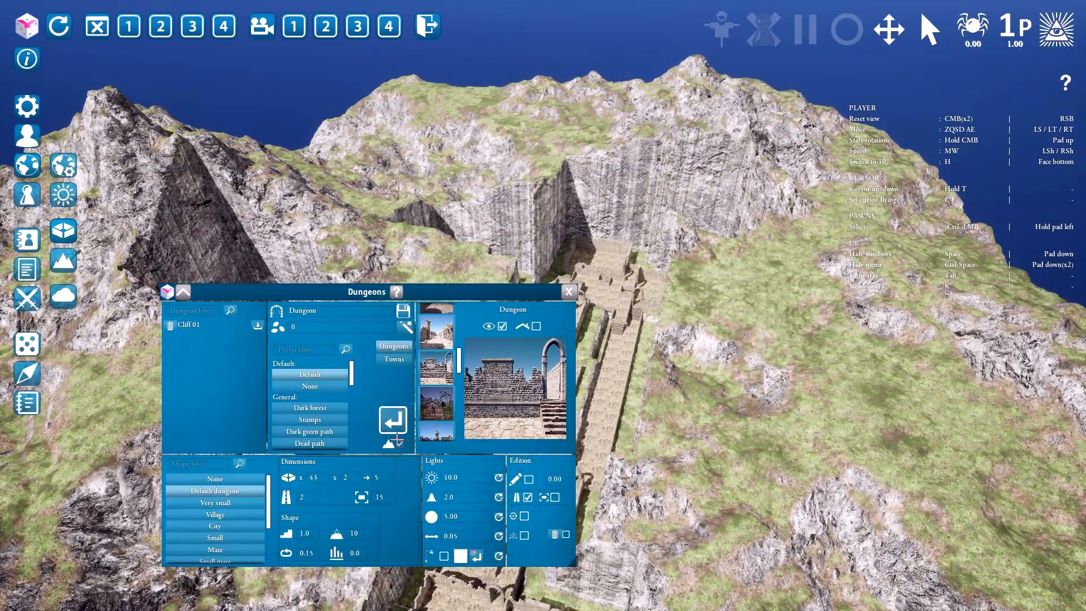
# Step: Generate a random dungeon seed, rebuild the dungeon together with the terrain and view the new layout
pyautogui.click(406, 327)
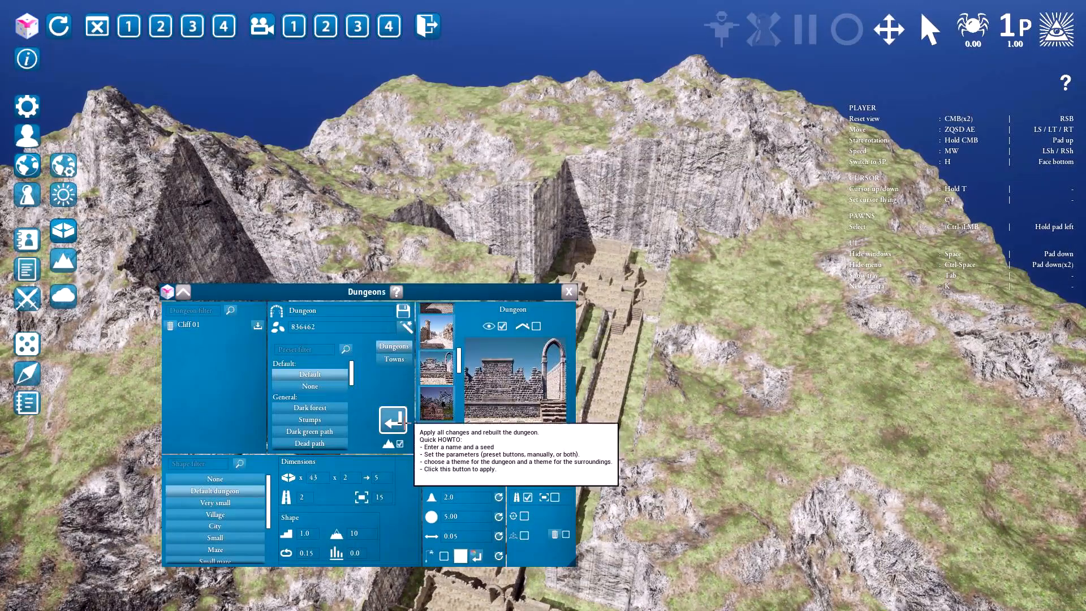
pyautogui.click(393, 419)
pyautogui.moveTo(627, 383); pyautogui.dragTo(676, 400, button='middle')
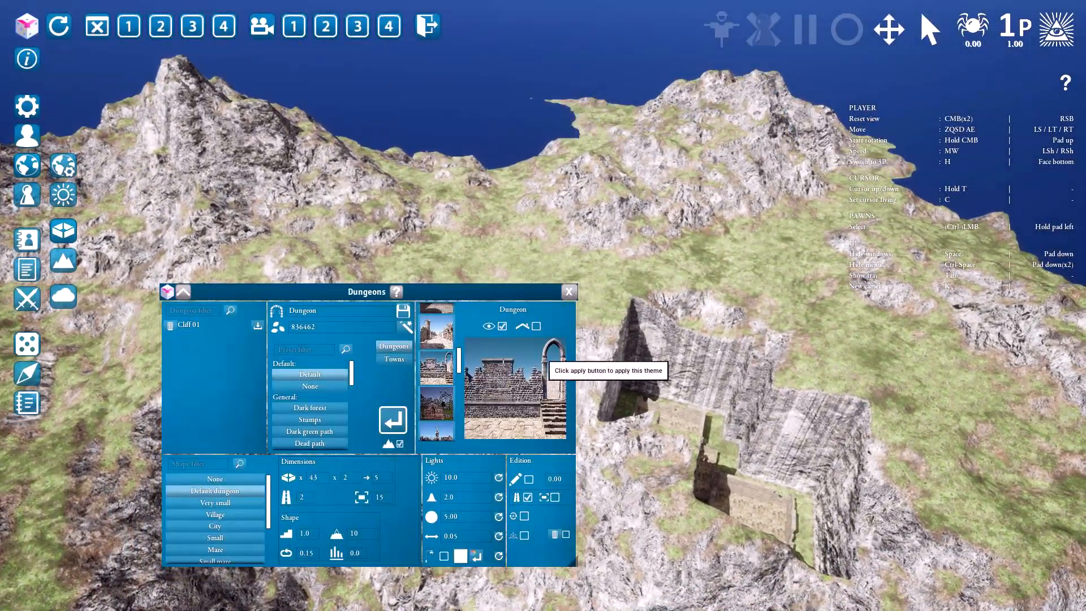
# Step: Set the dungeon seed to 20, rebuild the dungeon together with the terrain and view the new layout
pyautogui.click(366, 328)
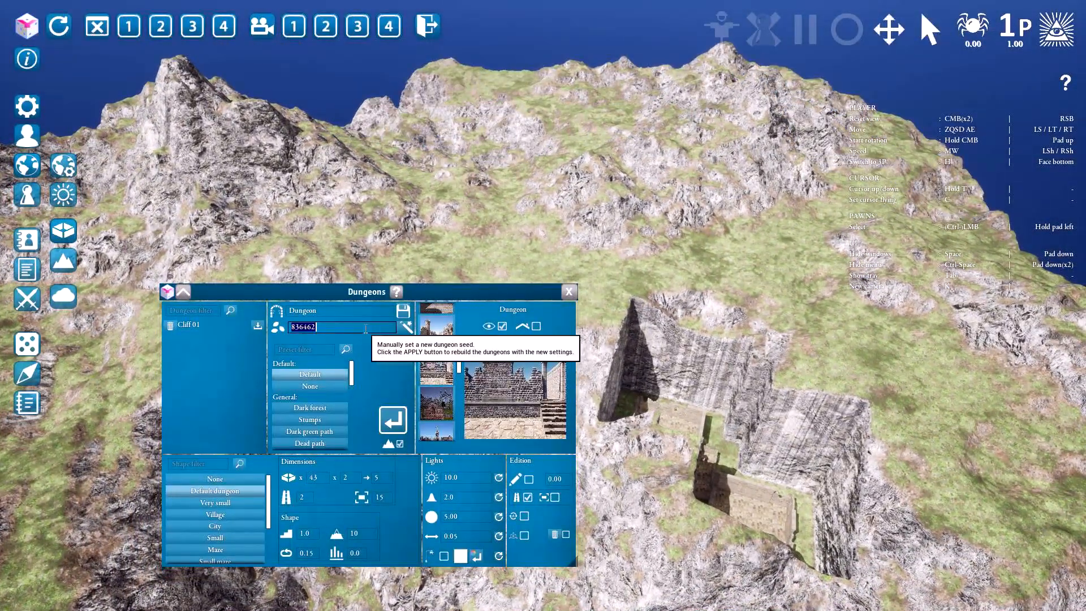
pyautogui.click(393, 419)
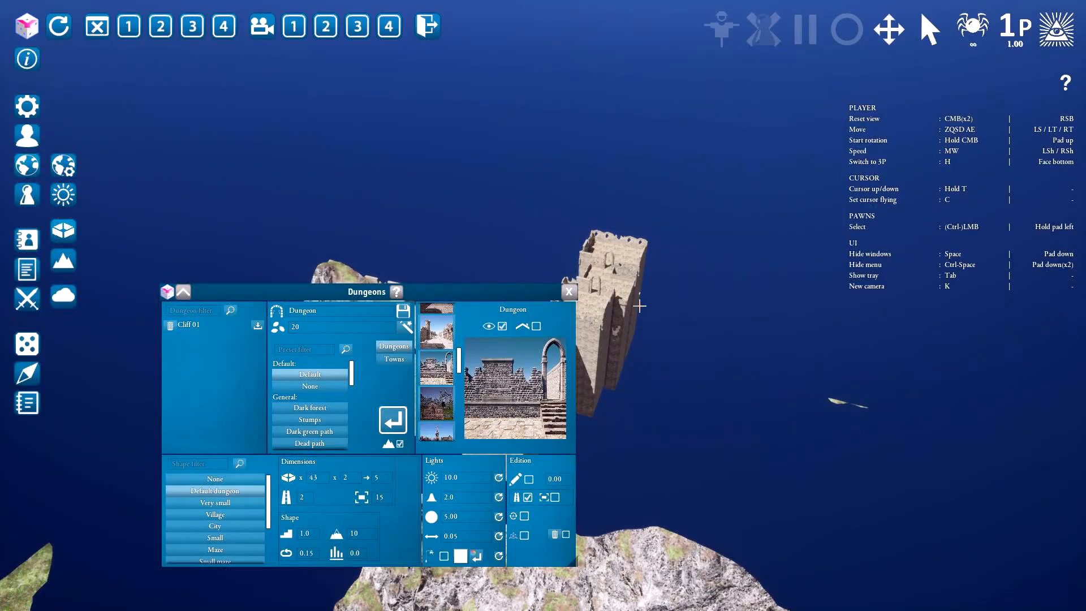
pyautogui.moveTo(686, 288); pyautogui.dragTo(669, 306, button='middle')
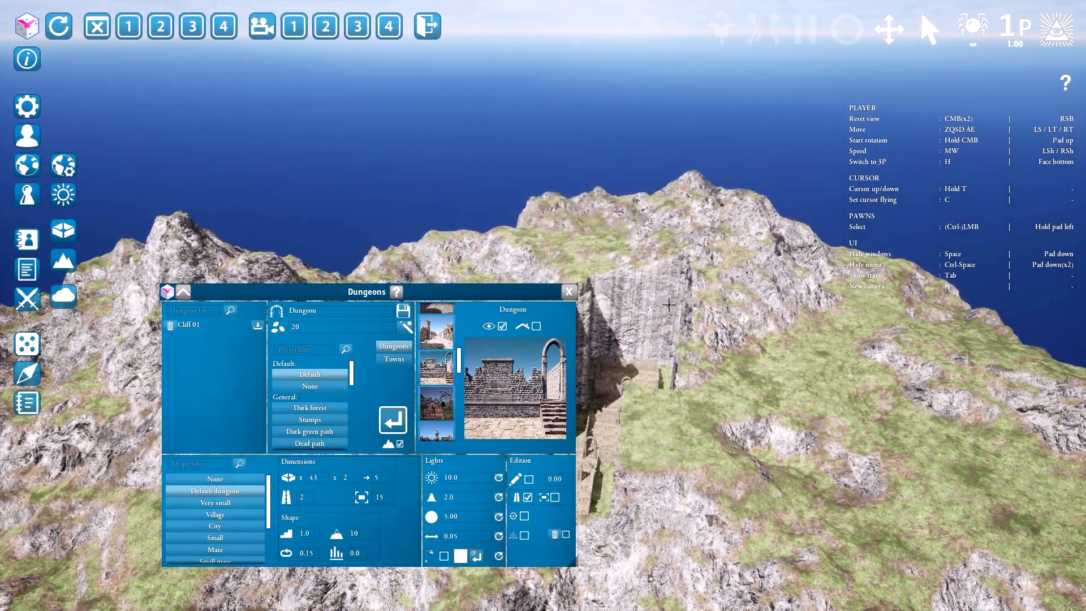